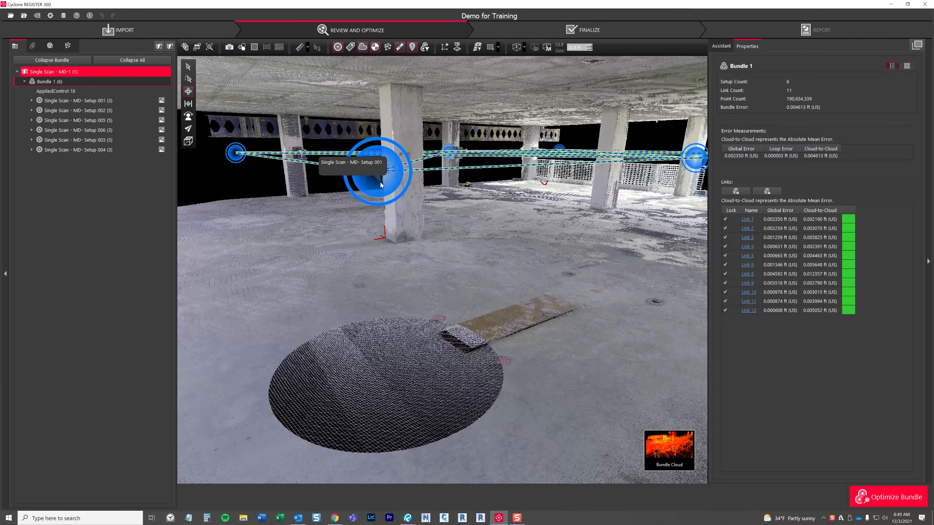
Step: Enter the panoramic view of Single Scan - MD- Setup 001 from the bundle cloud
double_click(379, 186)
drag(385, 196, 392, 357)
scroll(668, 306, down, 3)
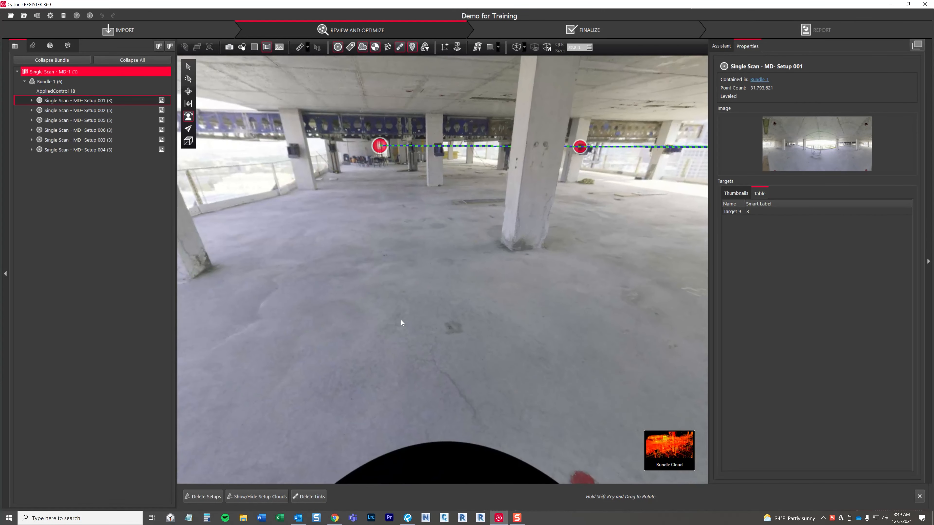
Step: Show the Setup 001 panorama as an HDR image with Auto Brightness and examine the floor and columns
click(278, 47)
click(295, 67)
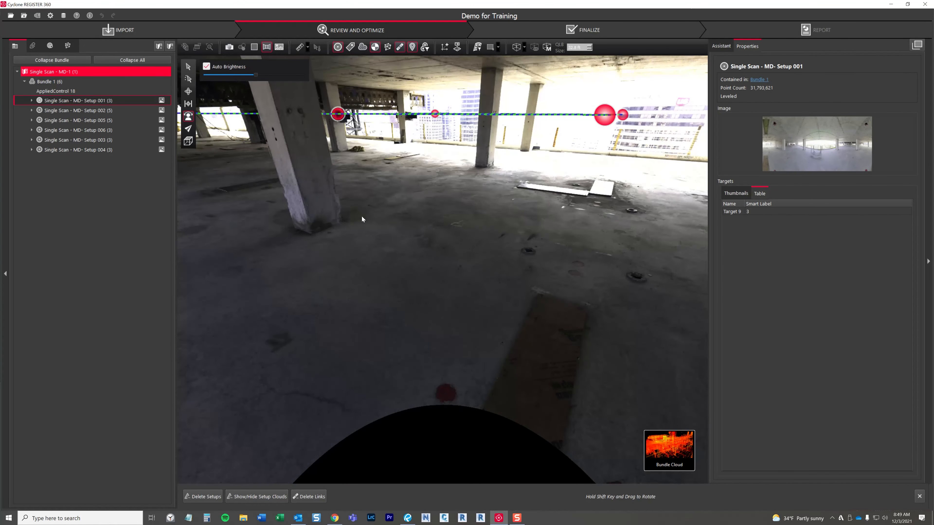
drag(362, 220, 447, 184)
scroll(444, 233, down, 5)
drag(441, 220, 334, 114)
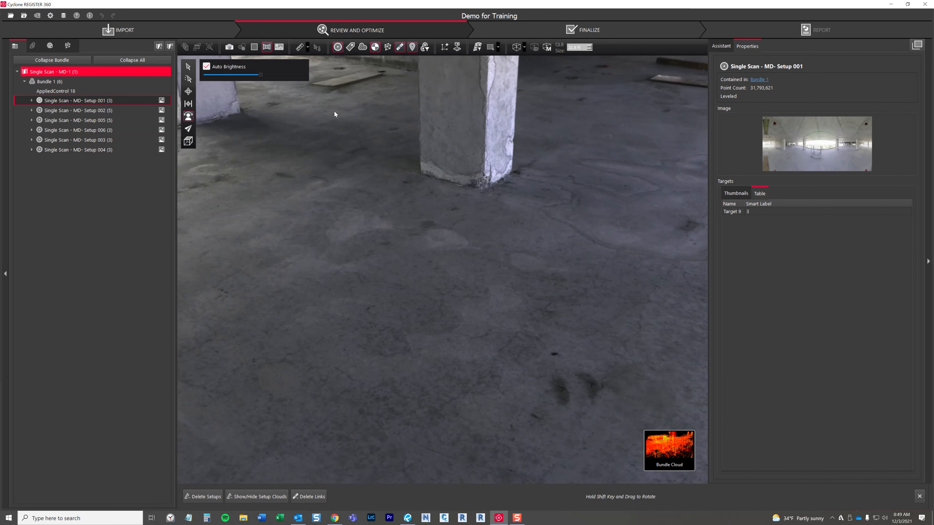
scroll(486, 225, down, 5)
drag(486, 224, 308, 51)
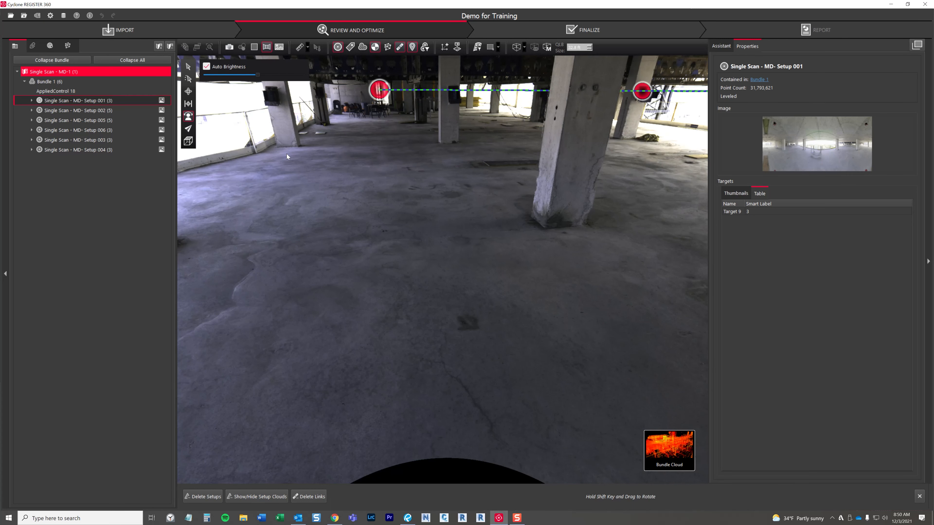
Step: Open the HDR image of Setup 001 for editing and maximize the Tone Map Editor
right_click(88, 100)
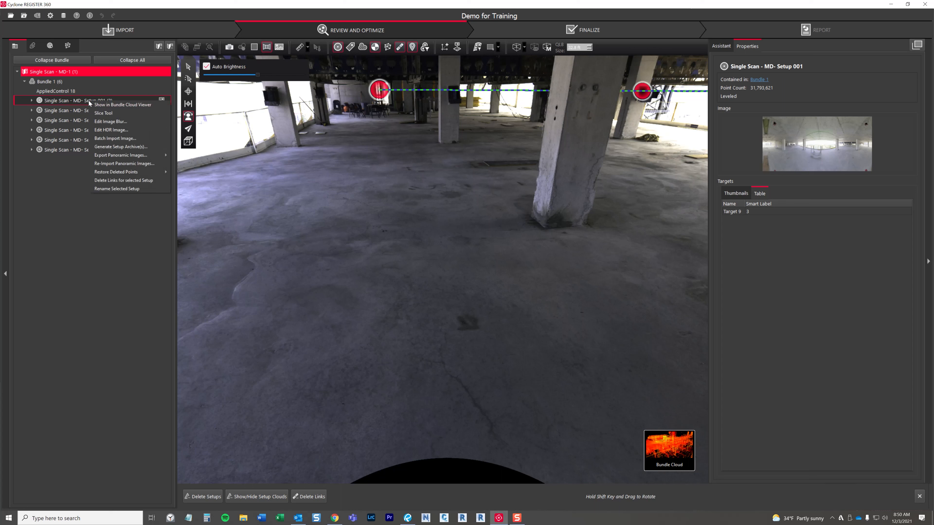
click(114, 130)
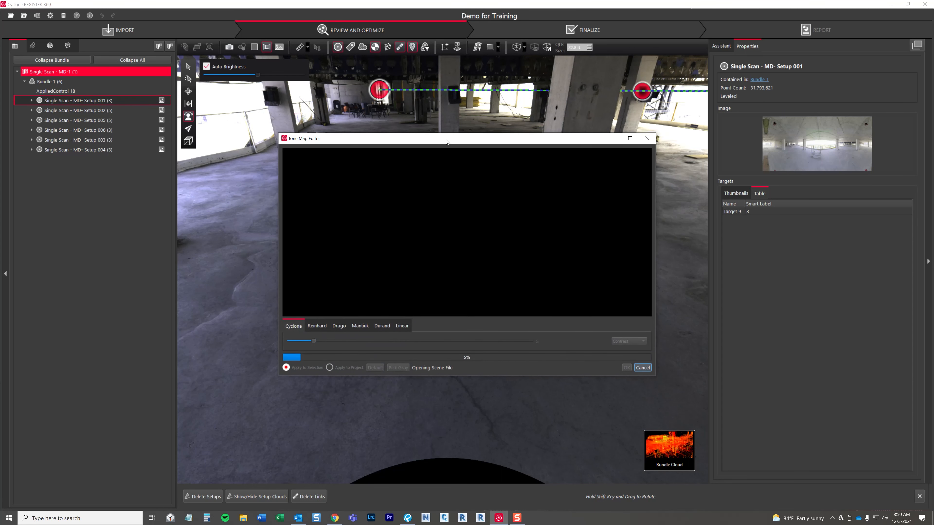
drag(445, 138, 415, 103)
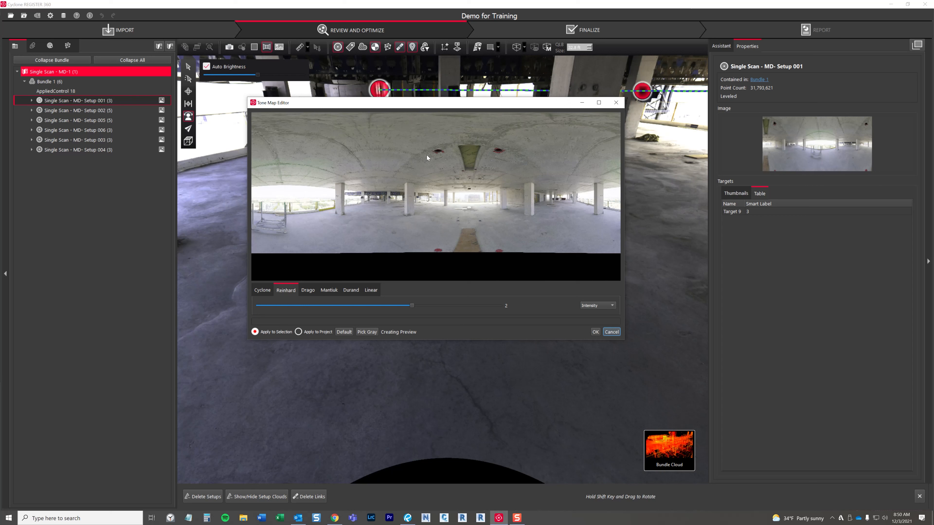
drag(410, 107, 386, 95)
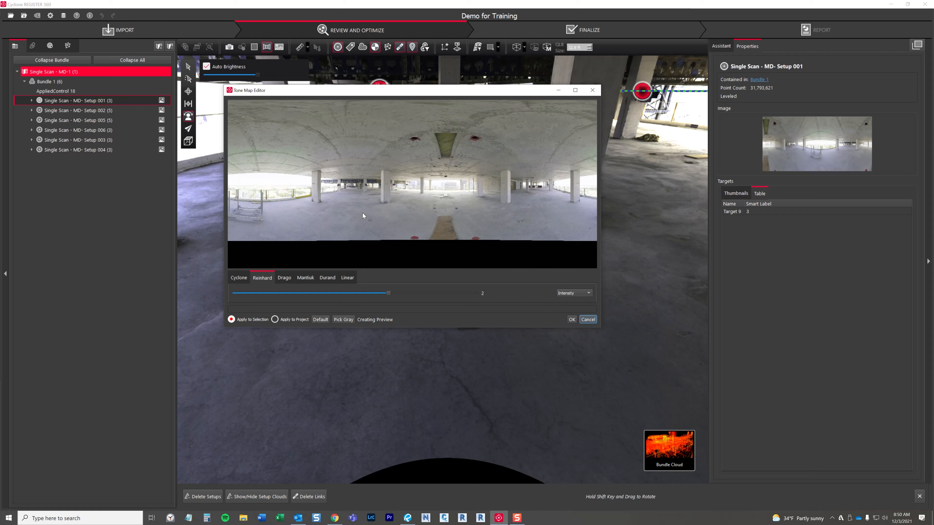
drag(331, 93, 285, 63)
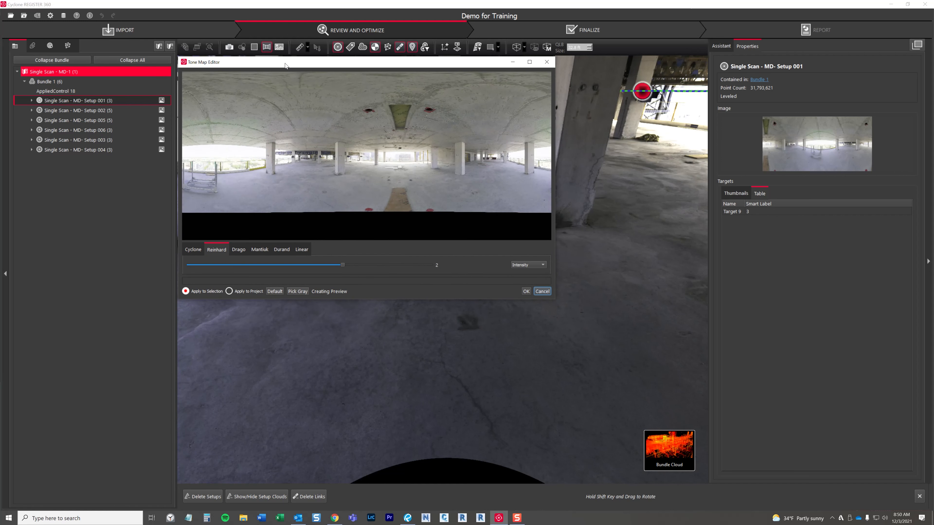
click(529, 62)
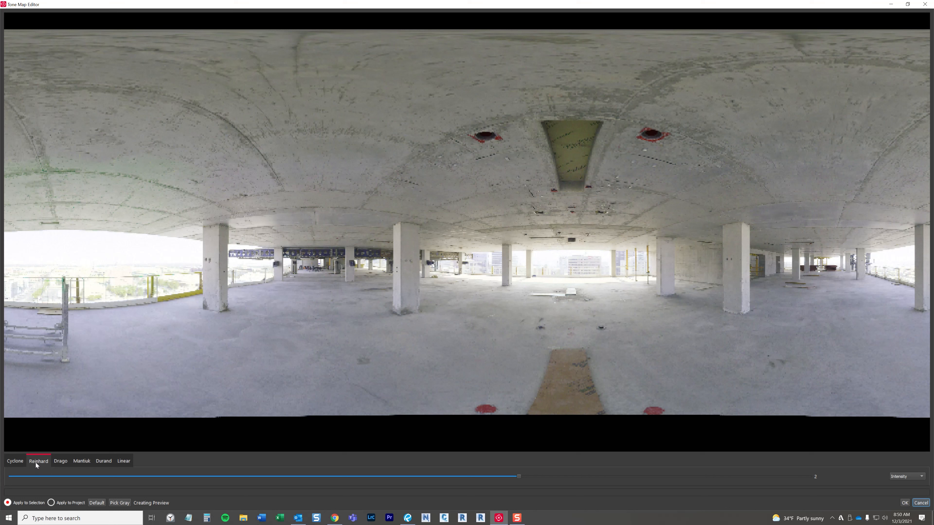
Step: Preview the Cyclone, Reinhard, Drago, Mantiuk, Durand and Linear tone mapping methods on the image
click(21, 462)
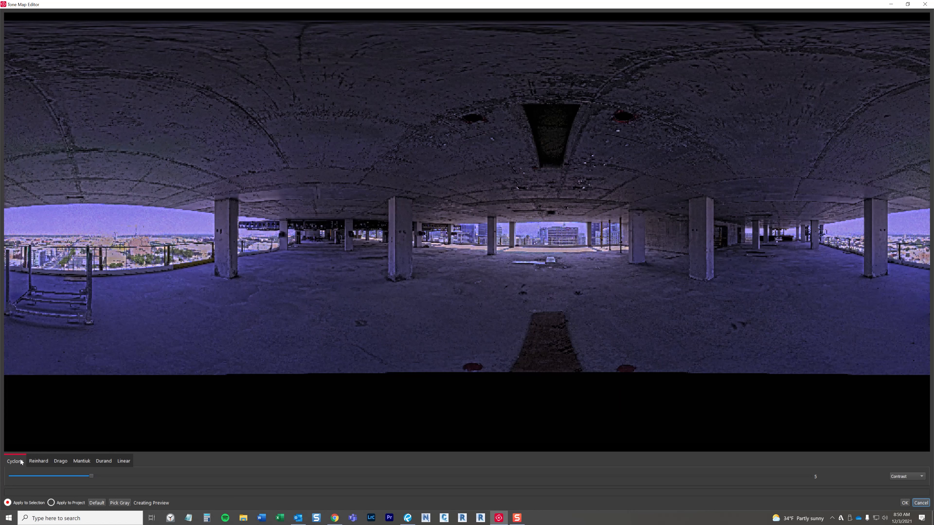
click(36, 461)
click(62, 461)
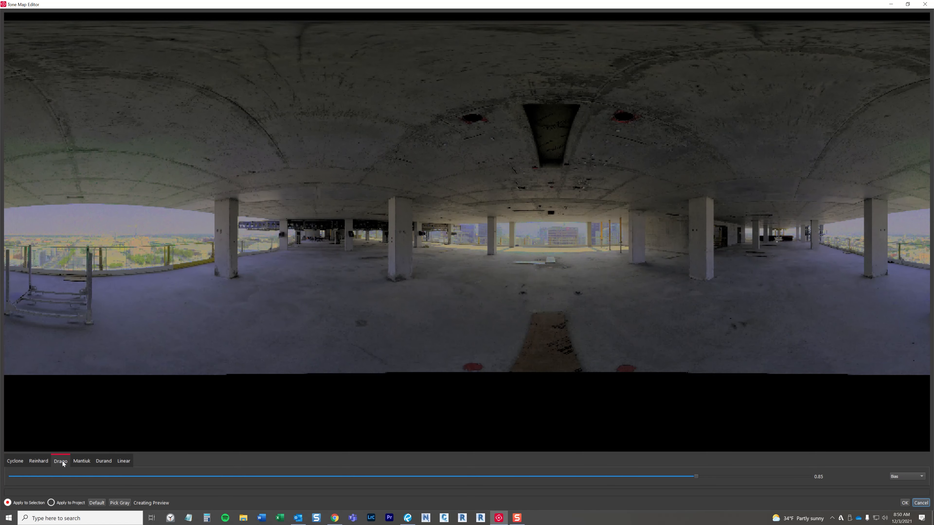
click(88, 462)
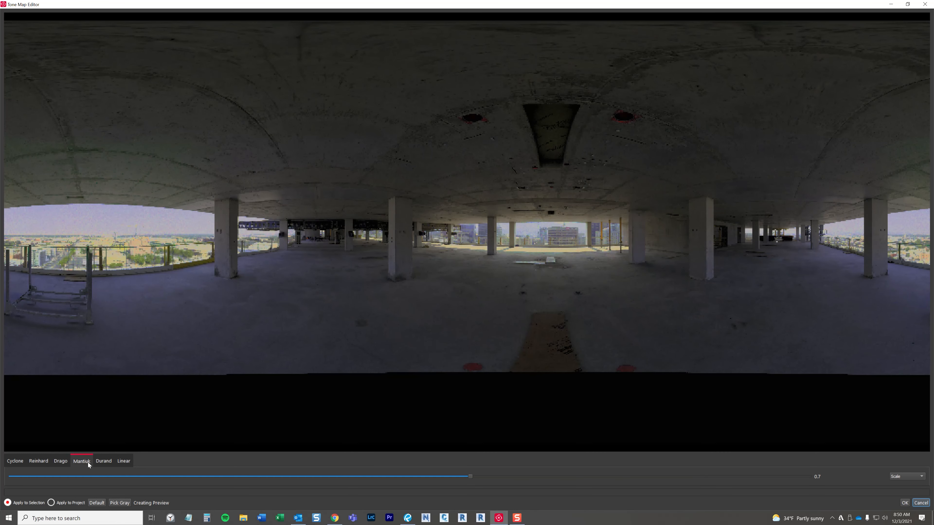
click(107, 459)
click(125, 463)
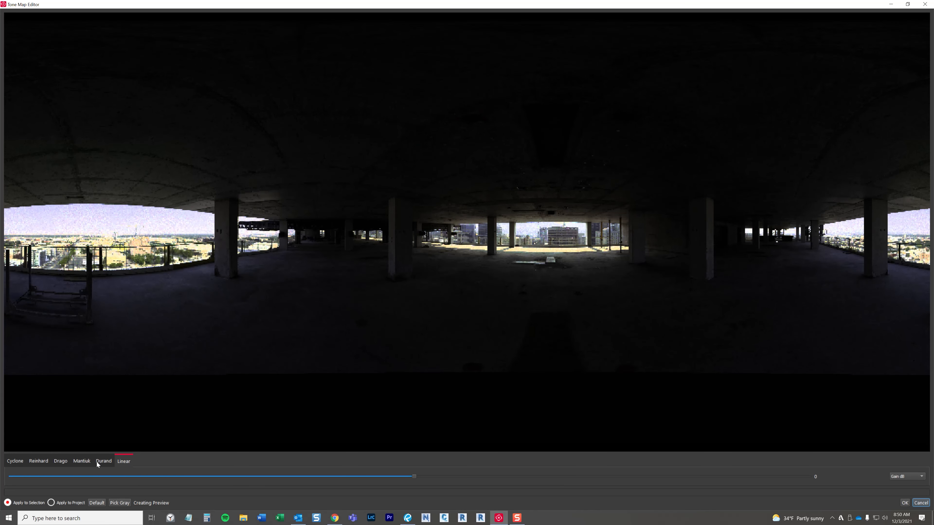
Step: Choose the Reinhard tone mapping and set its Intensity to 1.28
click(47, 462)
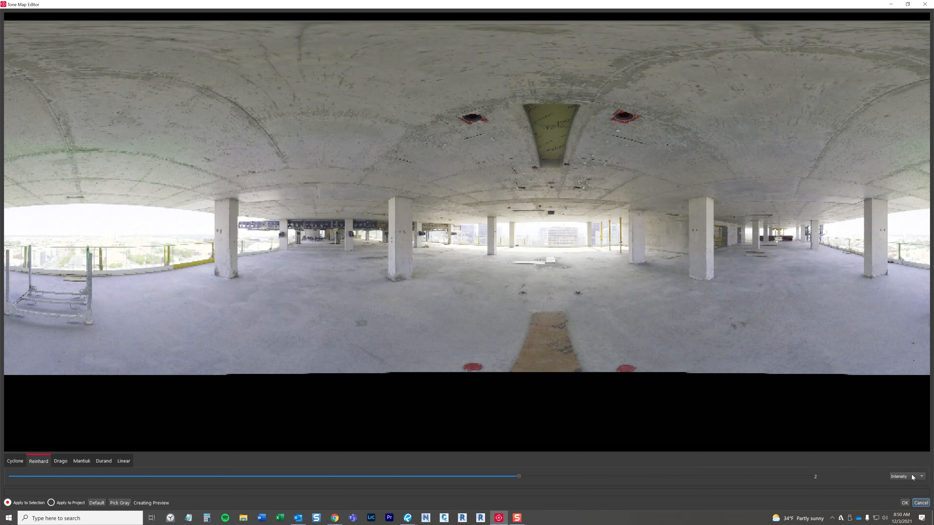
click(920, 480)
click(845, 459)
click(905, 477)
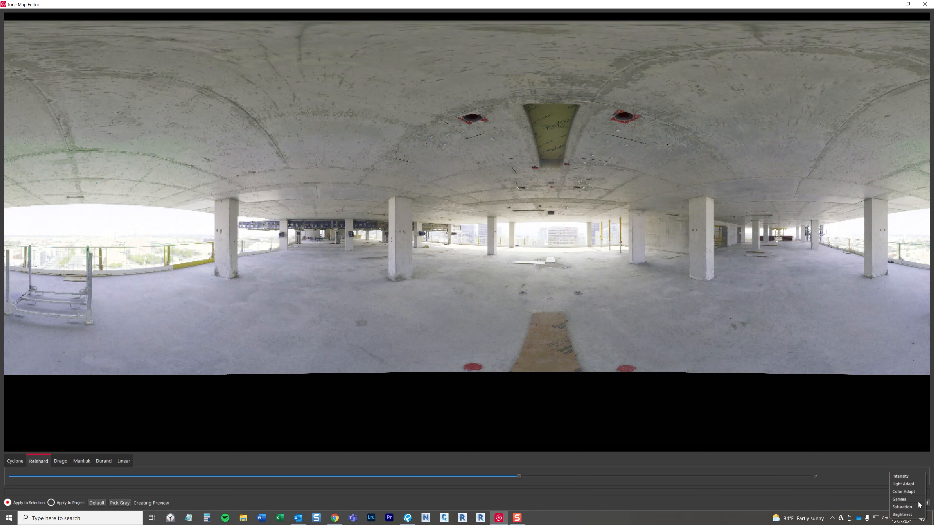
click(519, 466)
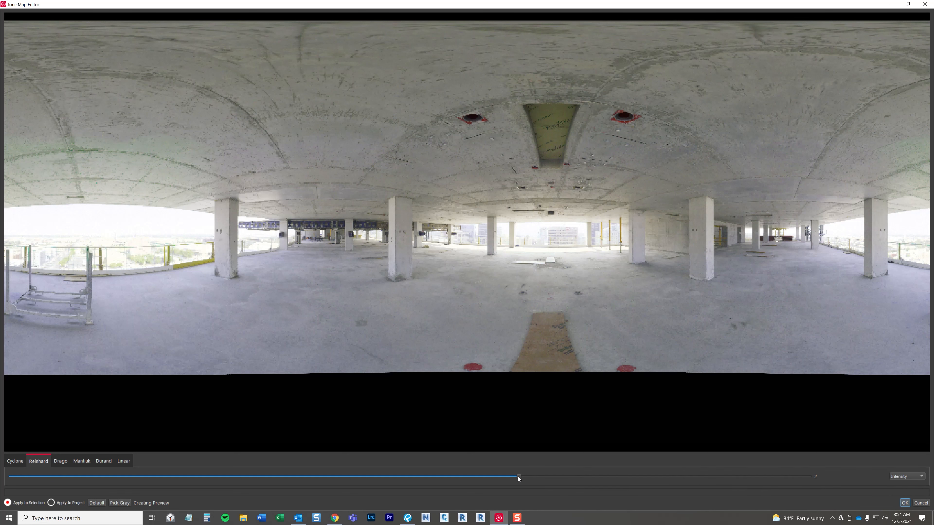
drag(514, 476, 309, 476)
click(525, 476)
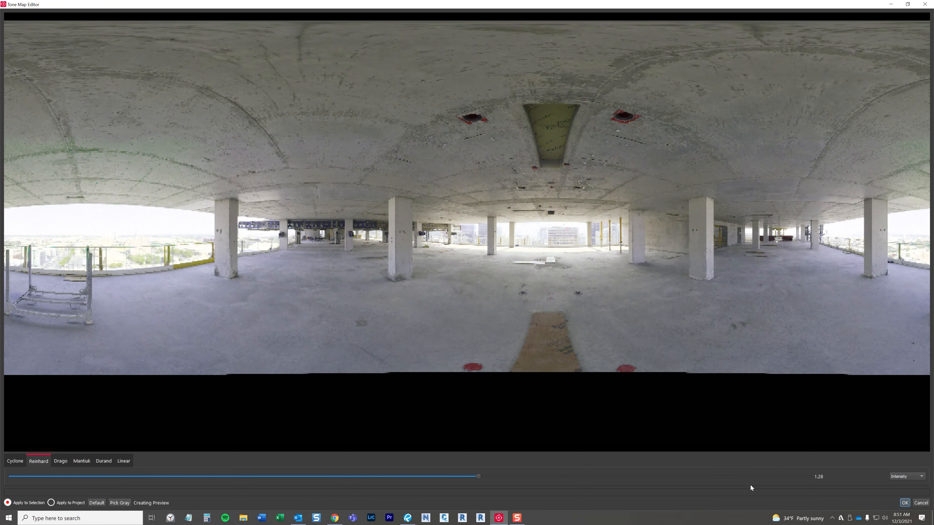
Step: Set the Reinhard Light Adapt to 0.12 and Color Adapt to 0.06
click(894, 476)
click(915, 490)
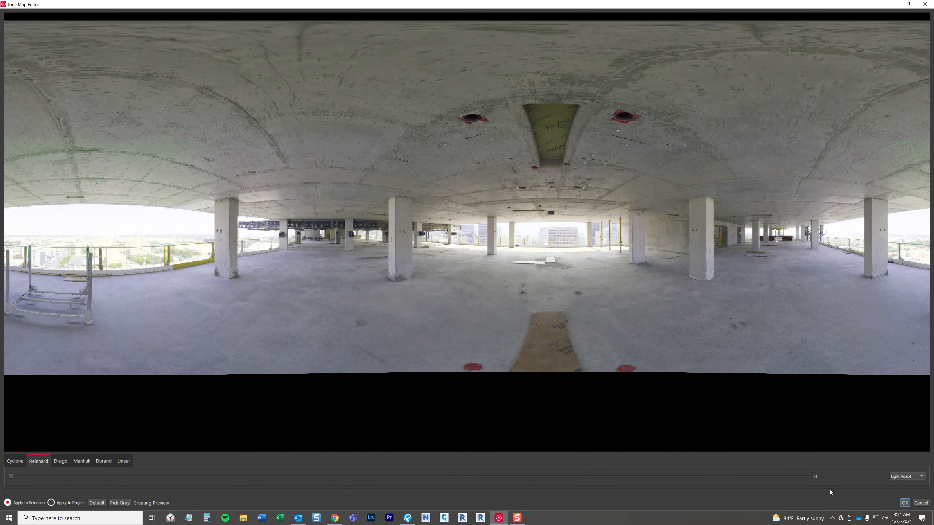
drag(11, 477, 109, 492)
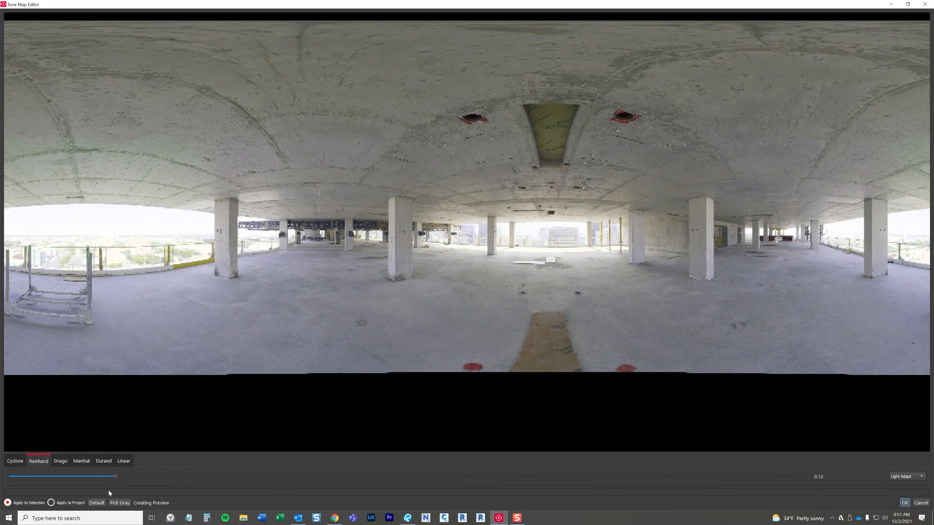
click(903, 477)
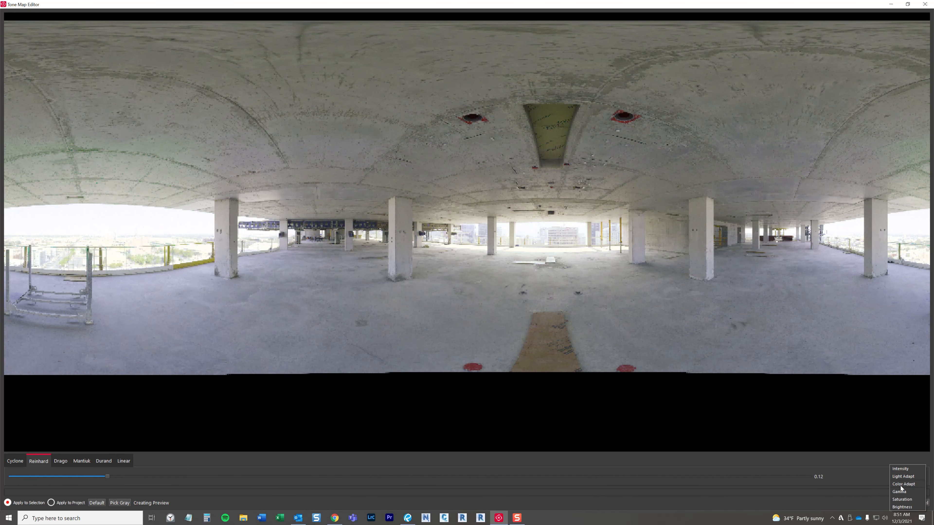
click(900, 485)
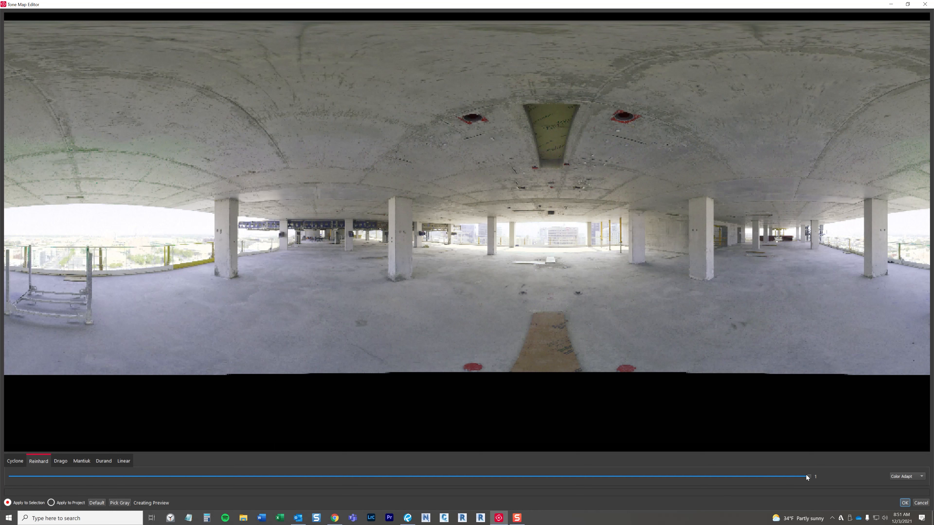
drag(806, 476, 58, 456)
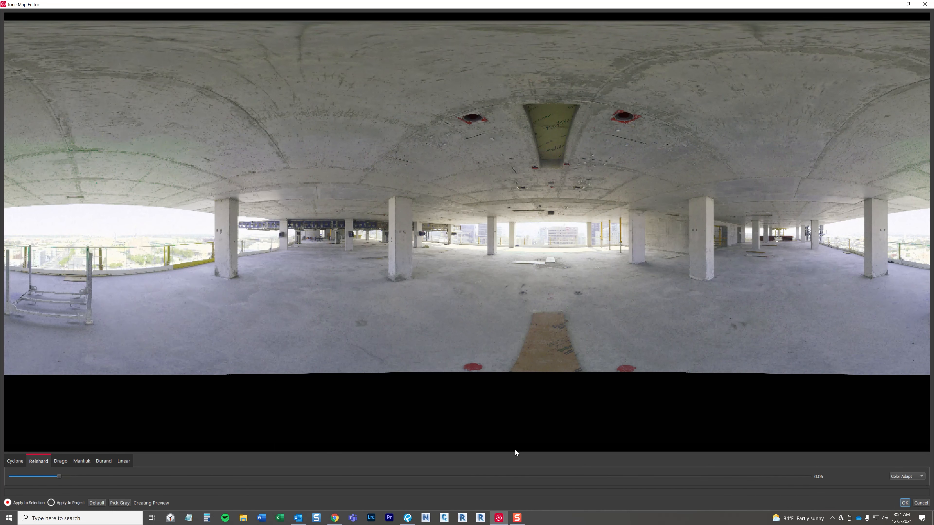
Step: Set the Reinhard Gamma to 1.228 and Saturation to 1.985
drag(515, 453, 895, 479)
click(905, 485)
drag(330, 475, 206, 458)
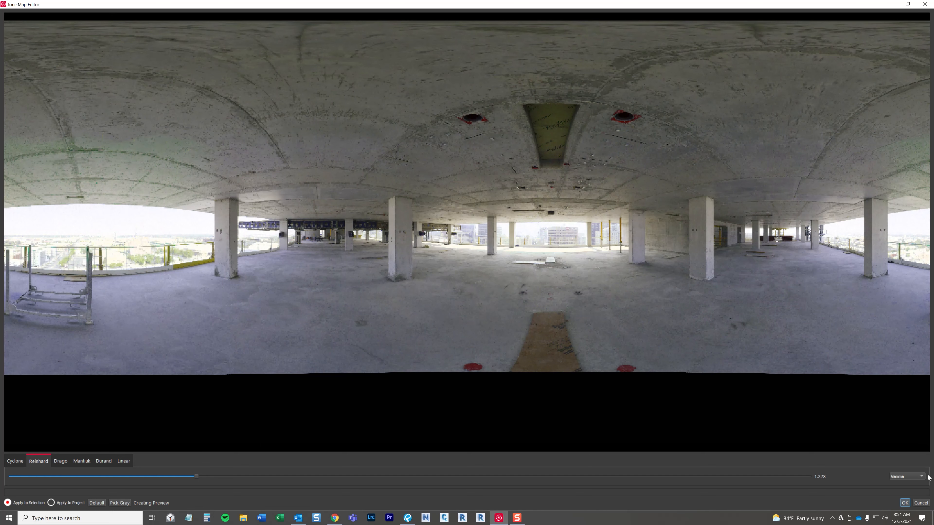
click(905, 483)
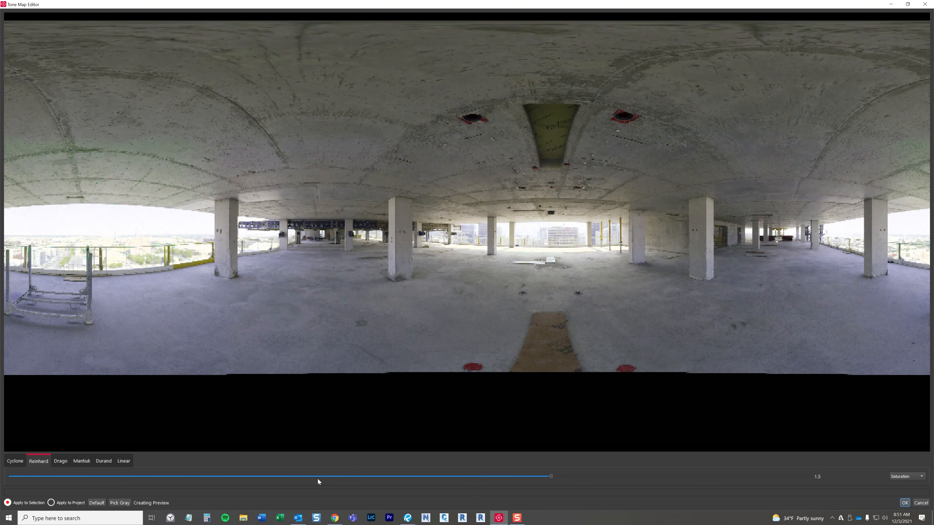
drag(551, 476, 164, 446)
drag(564, 447, 809, 446)
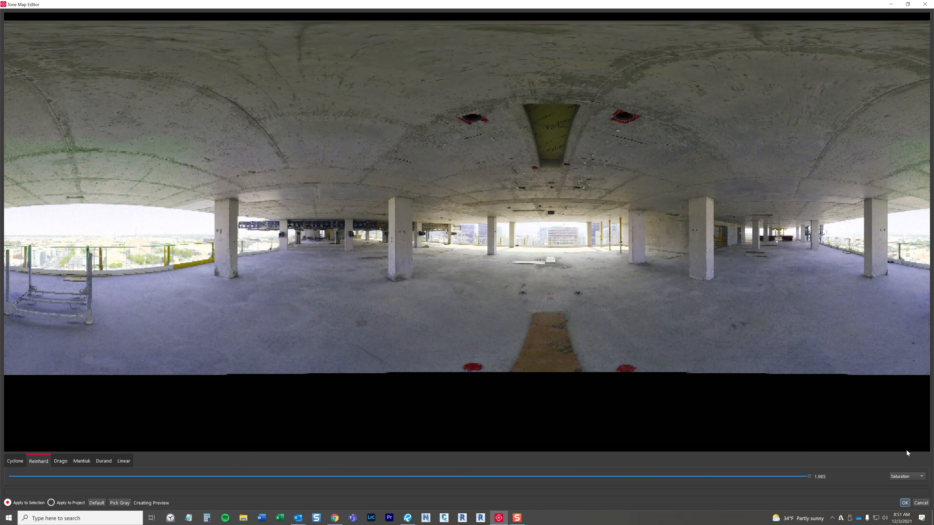
Step: Set the Reinhard Brightness to 0.116 and apply the tone mapping to the selection only
click(902, 484)
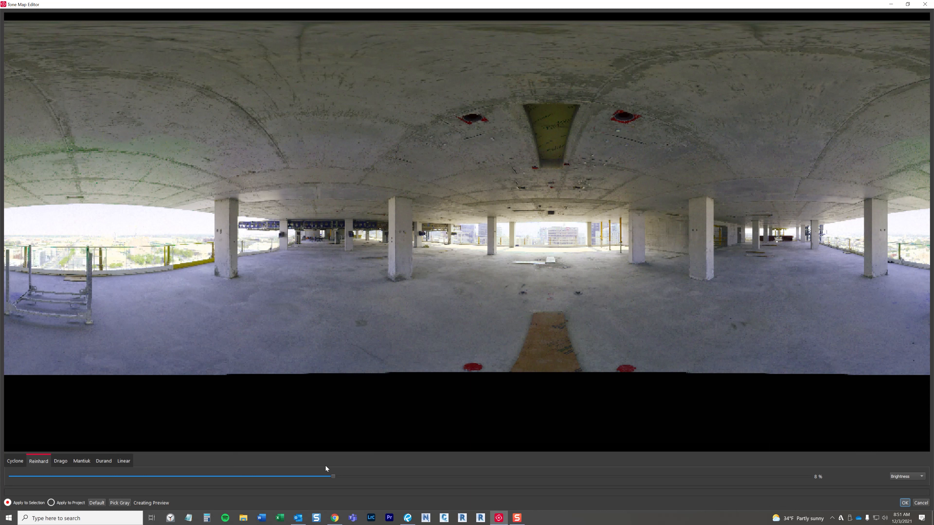
drag(342, 476, 486, 475)
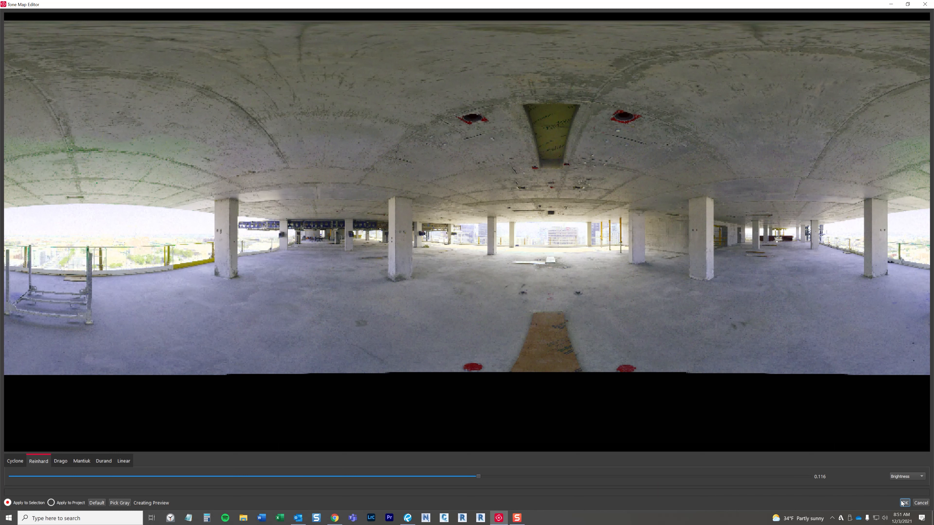
click(63, 503)
click(8, 503)
click(905, 503)
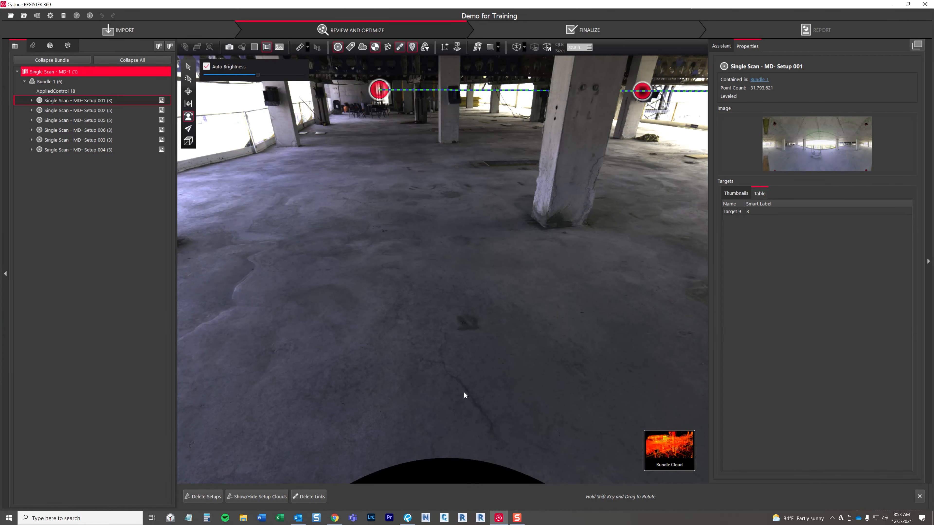
Step: Turn off the HDR display in the Setup 001 panorama and inspect the tone-mapped image
drag(377, 309, 494, 325)
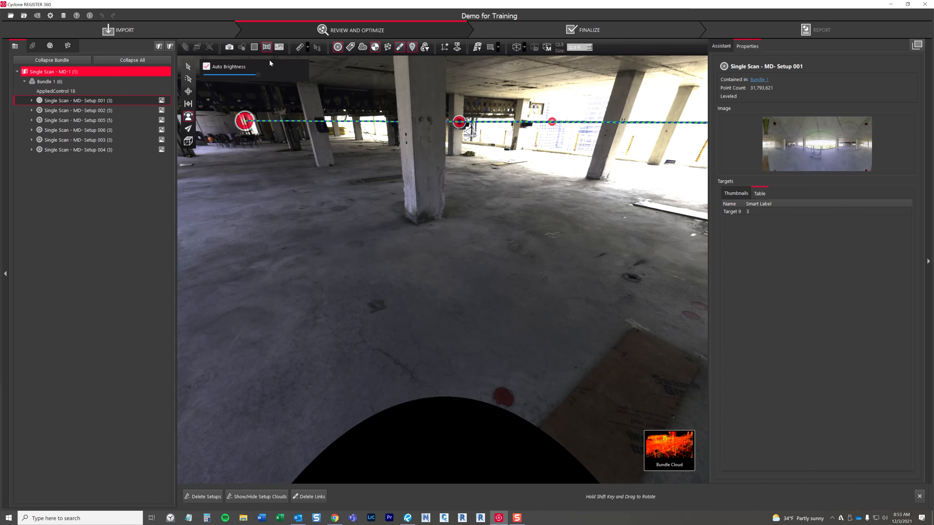
click(279, 47)
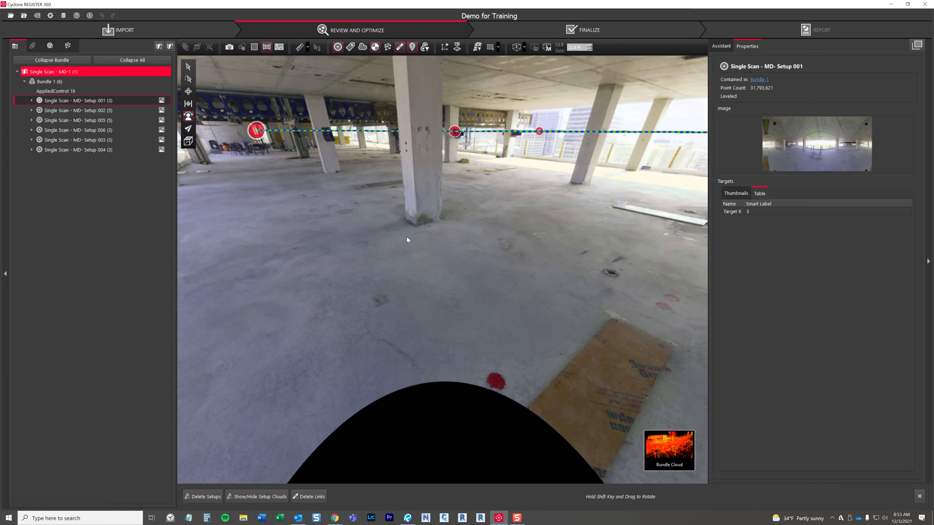
mouse_move(365, 211)
mouse_down()
mouse_move(349, 209)
mouse_move(428, 272)
mouse_move(295, 275)
mouse_move(414, 271)
mouse_up()
Step: Jump to the Setup 006 panorama and back to Setup 001 to compare their image tones
double_click(418, 232)
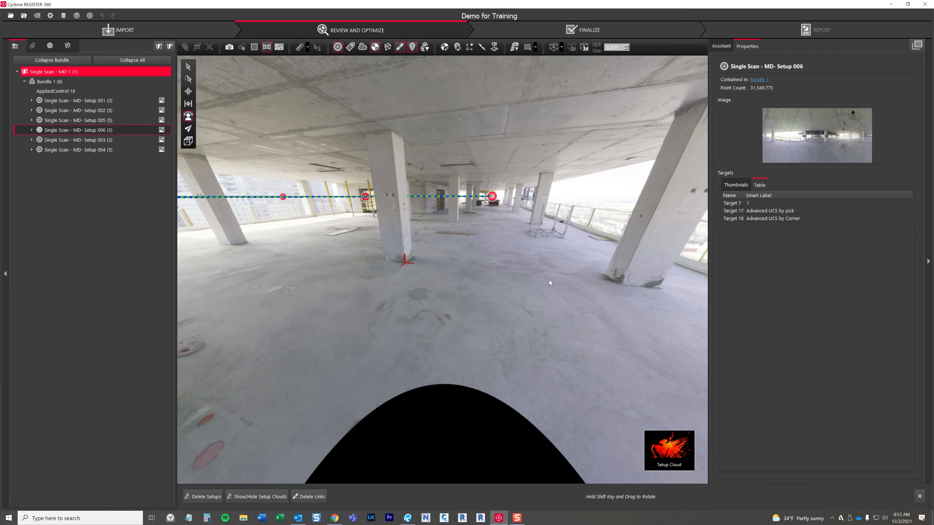
mouse_move(549, 281)
mouse_down()
mouse_move(375, 288)
mouse_move(188, 336)
mouse_move(43, 339)
mouse_up()
double_click(528, 195)
drag(393, 281, 505, 244)
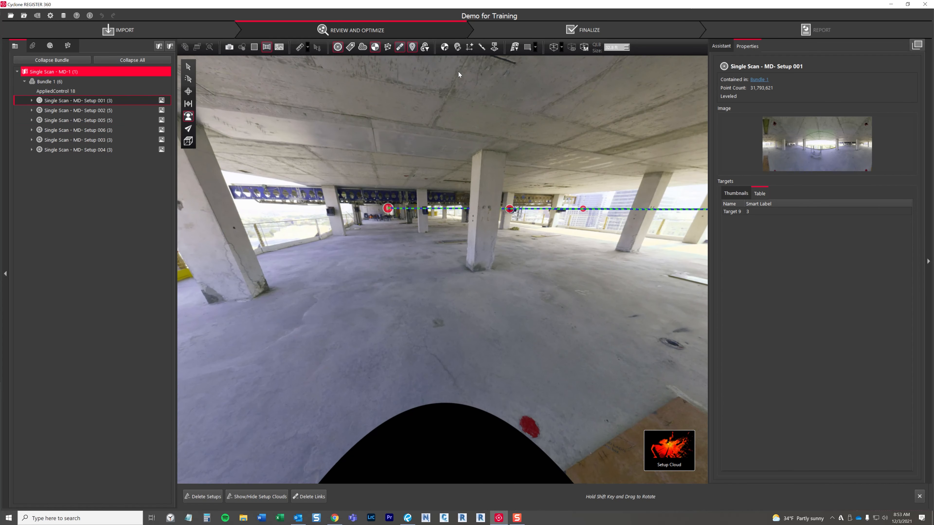
drag(405, 337, 402, 326)
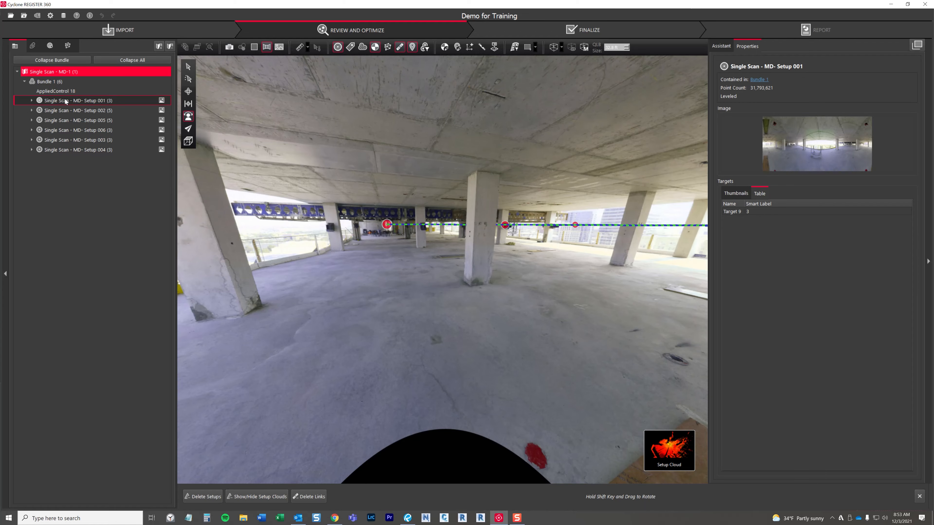
Step: Open the image blur editor for Setup 001 of Bundle 1 and enlarge the editor window
click(58, 81)
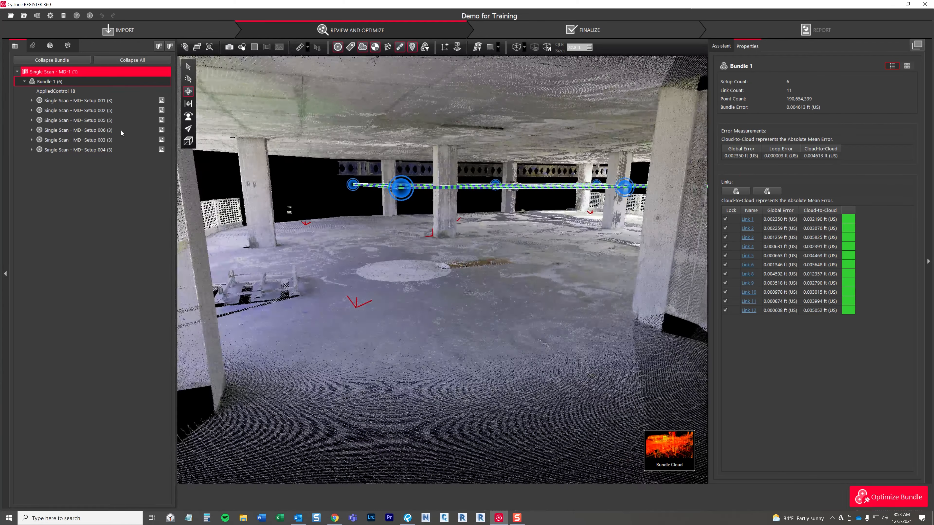
click(79, 103)
right_click(79, 104)
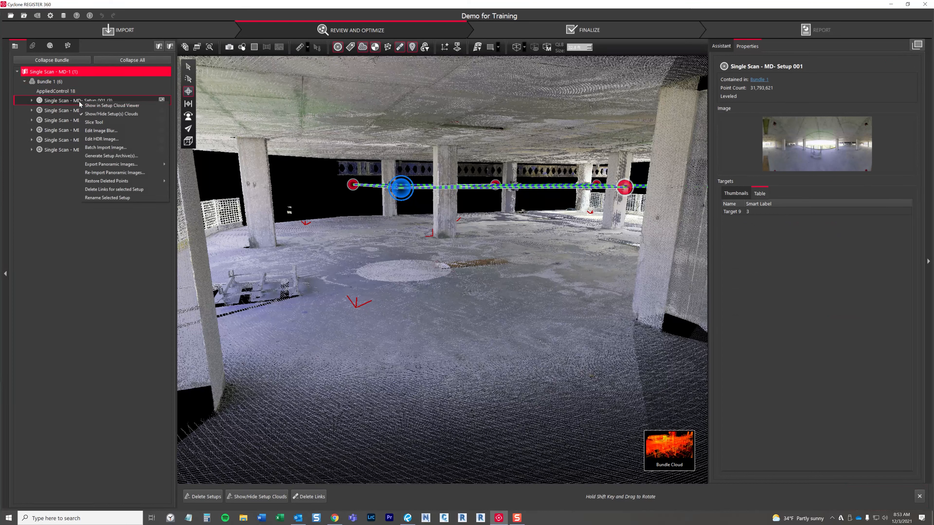
click(102, 131)
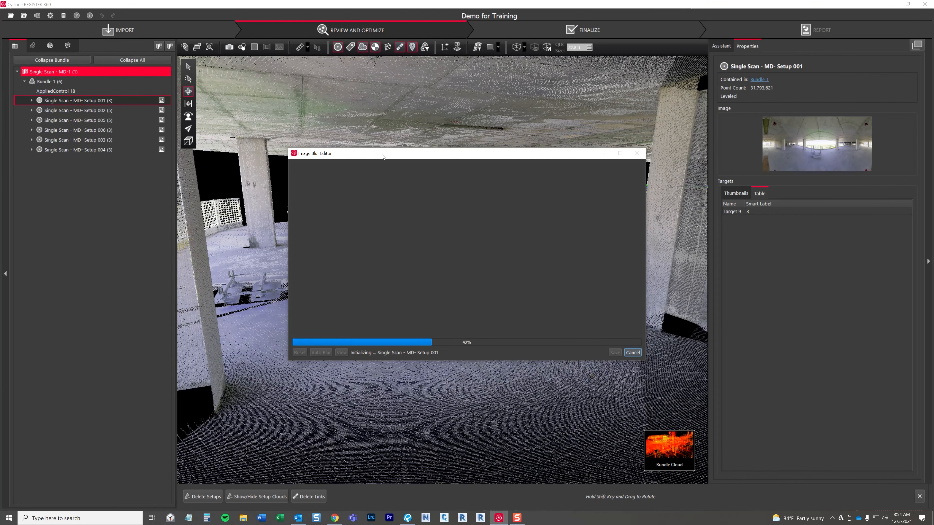
drag(382, 156, 225, 63)
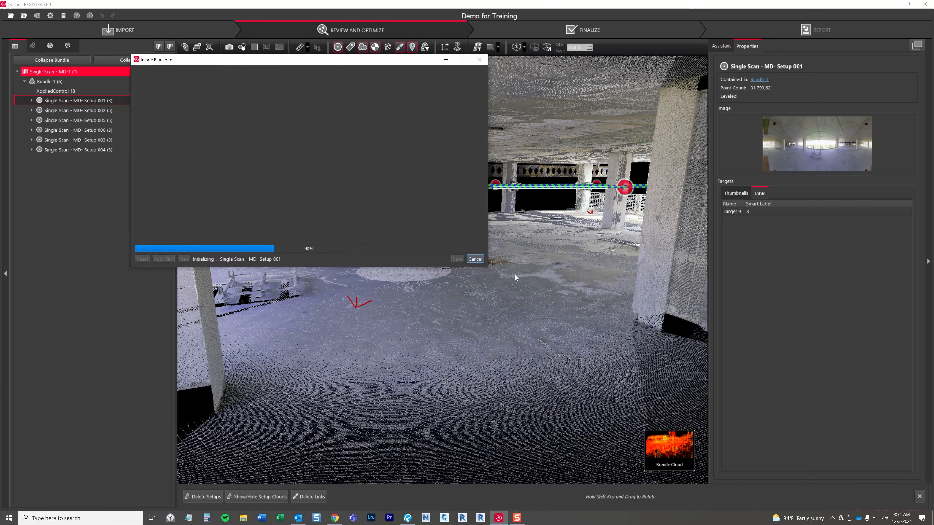
drag(488, 267, 568, 429)
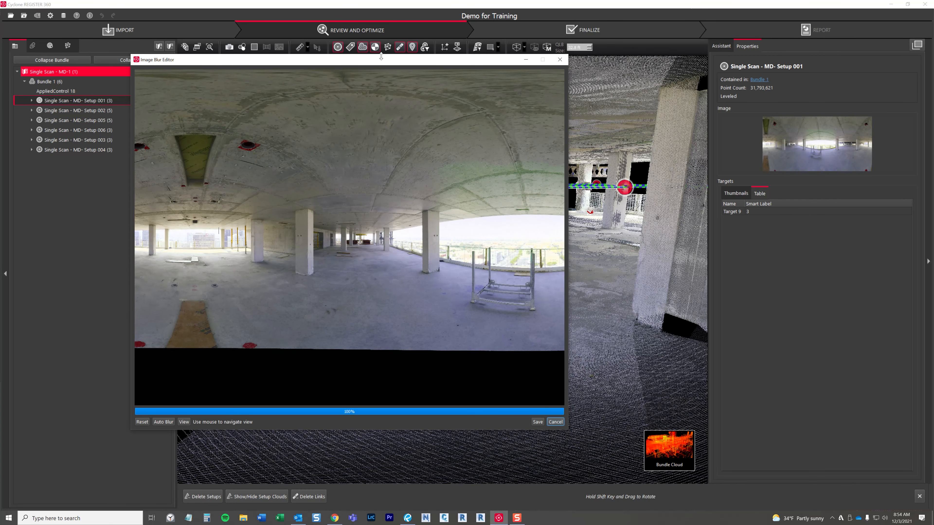
drag(378, 64, 504, 75)
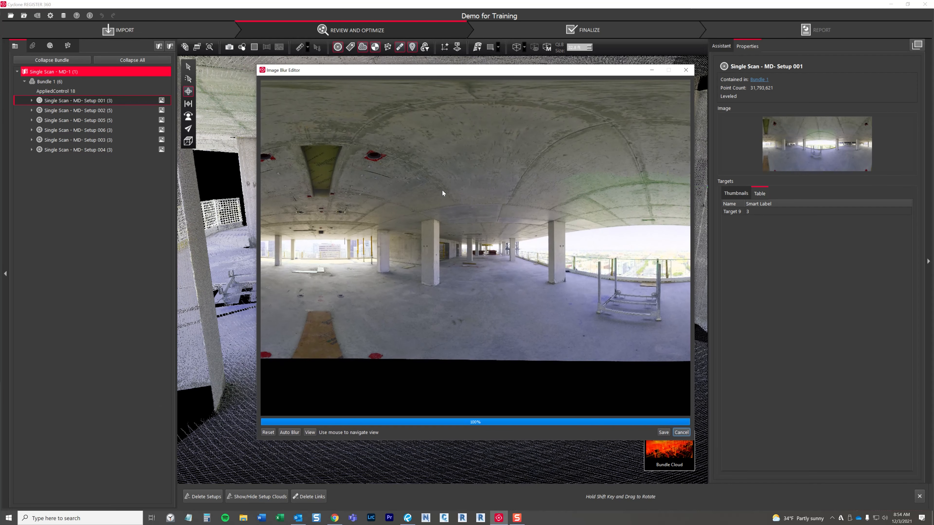
Step: Blur the dark floor marks and red targets around the wooden board in the Setup 001 panorama
drag(441, 245, 490, 286)
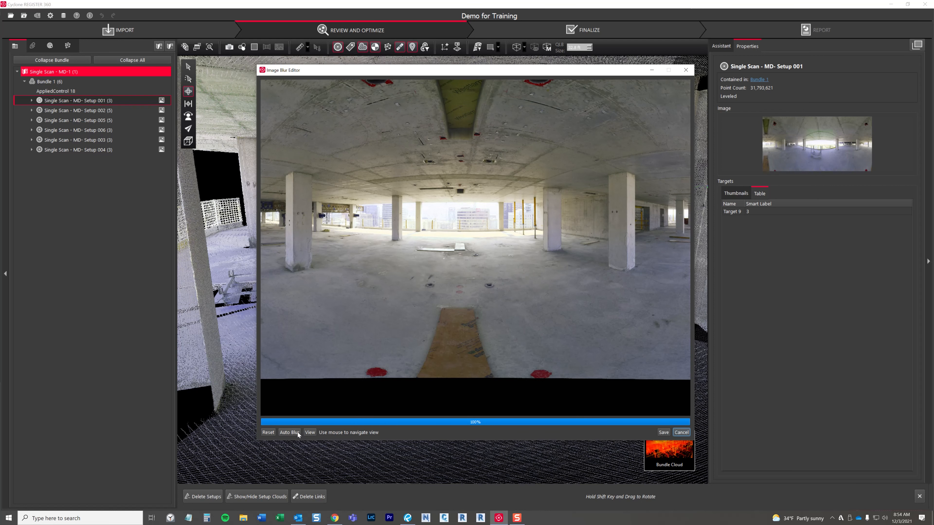
drag(538, 309, 475, 309)
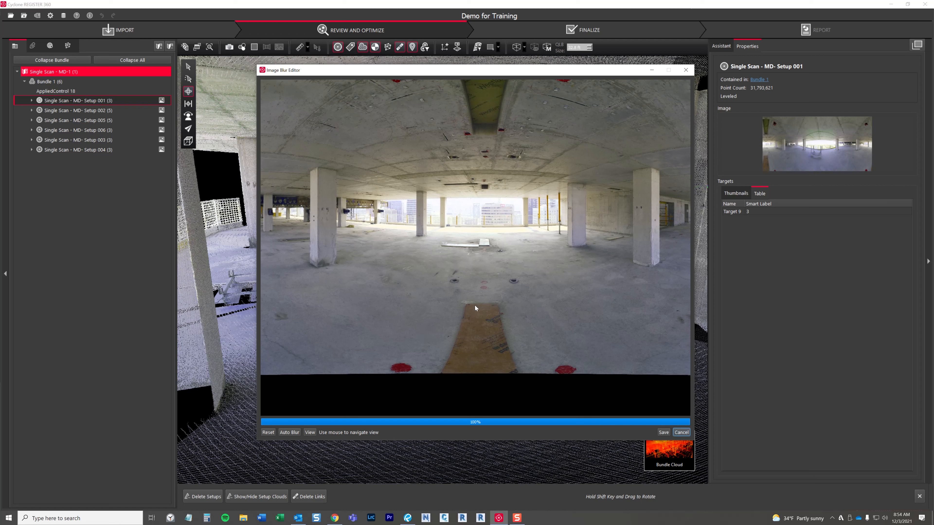
drag(417, 219, 401, 268)
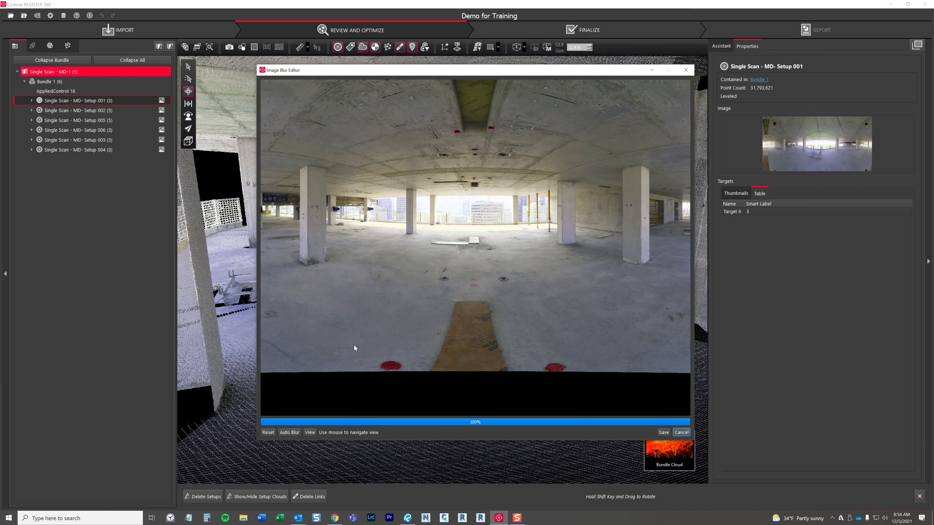
mouse_move(406, 279)
mouse_down()
mouse_move(376, 303)
mouse_move(396, 289)
mouse_up()
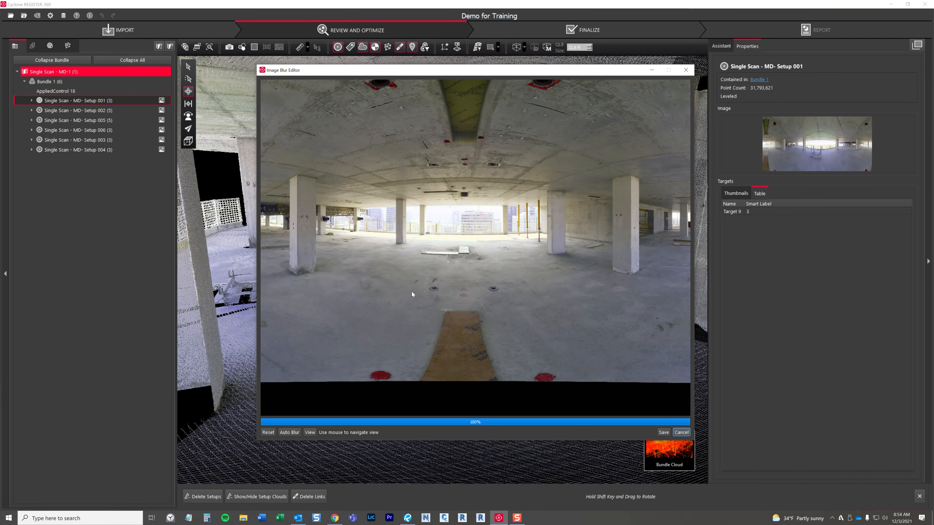
drag(413, 317, 412, 299)
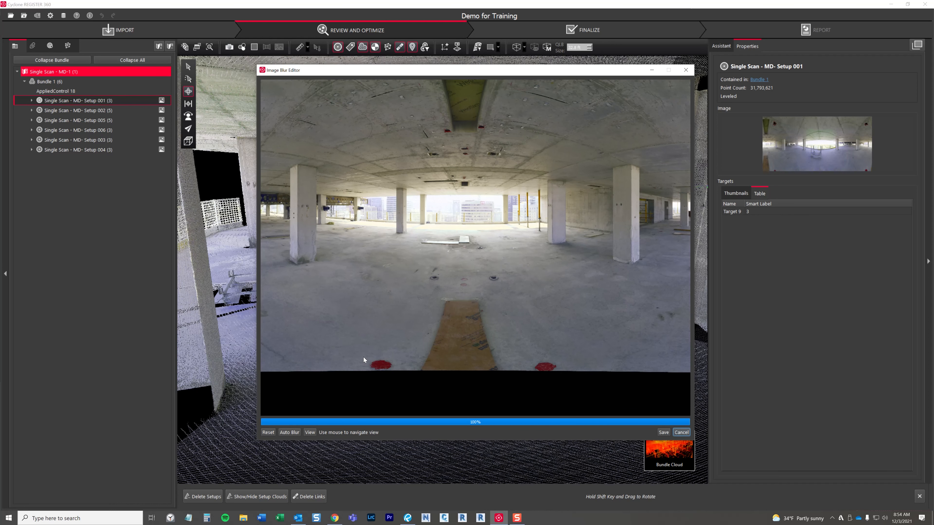
drag(364, 358, 426, 333)
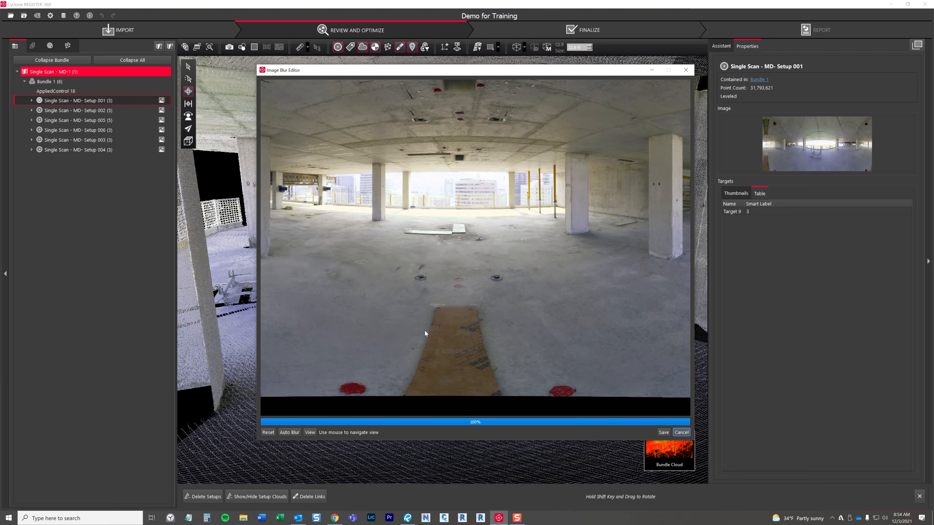
click(309, 433)
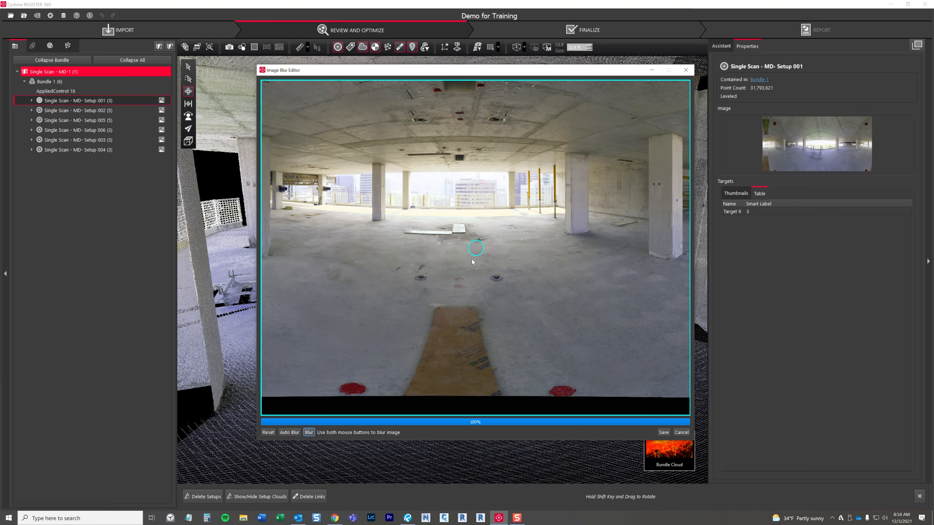
click(455, 280)
scroll(456, 282, up, 3)
scroll(456, 282, down, 5)
scroll(456, 282, up, 5)
scroll(456, 282, down, 5)
scroll(456, 282, up, 4)
drag(444, 332, 463, 284)
right_drag(463, 284, 454, 293)
drag(426, 240, 459, 287)
right_click(437, 261)
right_click(459, 285)
right_drag(454, 287, 466, 283)
mouse_move(458, 286)
mouse_down()
mouse_move(413, 279)
mouse_move(438, 269)
mouse_move(498, 282)
mouse_move(474, 283)
mouse_move(515, 306)
mouse_move(563, 387)
mouse_move(533, 381)
mouse_move(487, 290)
mouse_move(529, 390)
mouse_move(353, 386)
mouse_move(416, 287)
mouse_move(380, 334)
mouse_up()
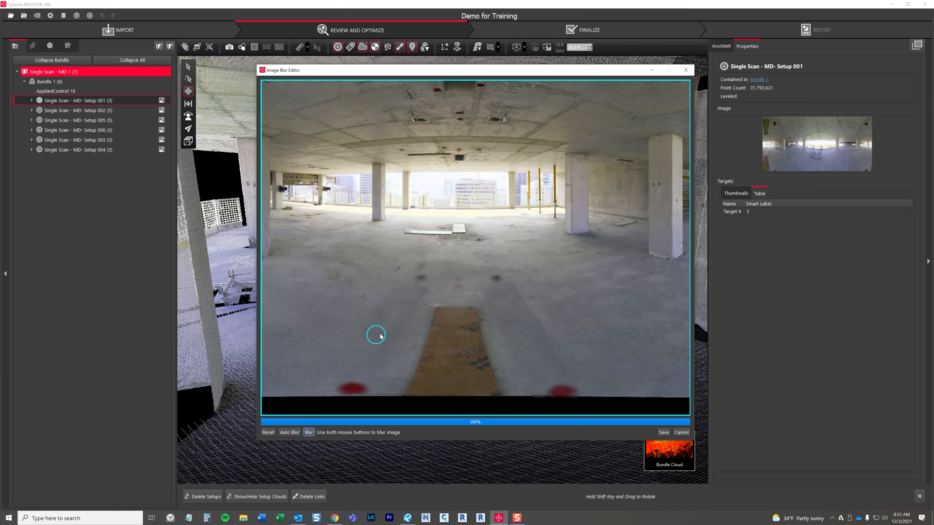
Step: Blur the wooden board with a larger brush and try erasing part of the surrounding blur in Clear mode
scroll(390, 334, down, 3)
scroll(389, 334, up, 9)
mouse_move(387, 373)
mouse_down()
mouse_move(540, 364)
mouse_move(478, 324)
mouse_move(415, 311)
mouse_move(425, 304)
mouse_move(505, 318)
mouse_move(471, 312)
mouse_up()
click(309, 432)
right_drag(449, 314, 471, 327)
mouse_move(574, 291)
right_down()
mouse_move(558, 347)
mouse_move(570, 338)
right_up()
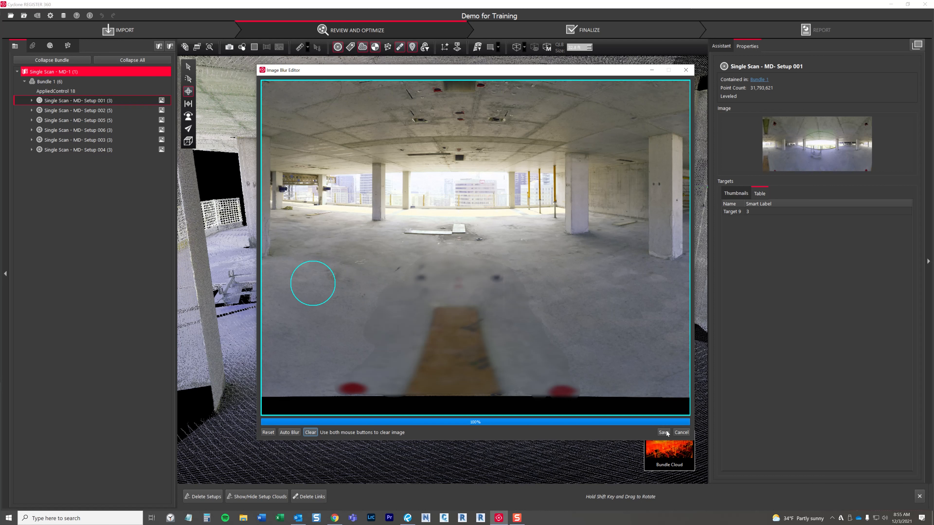
Step: Reset all blur edits on the Setup 001 panorama and leave the blur editor without saving
click(268, 432)
drag(359, 314, 448, 293)
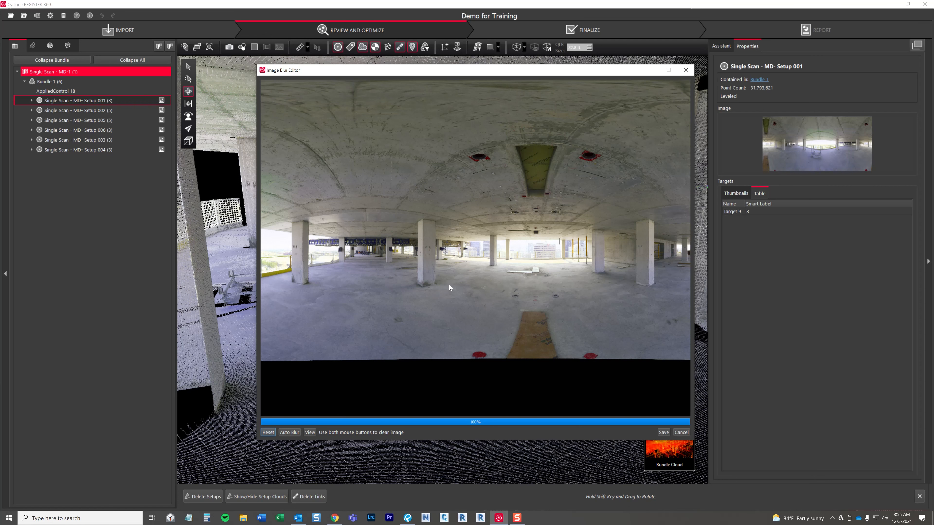
click(681, 432)
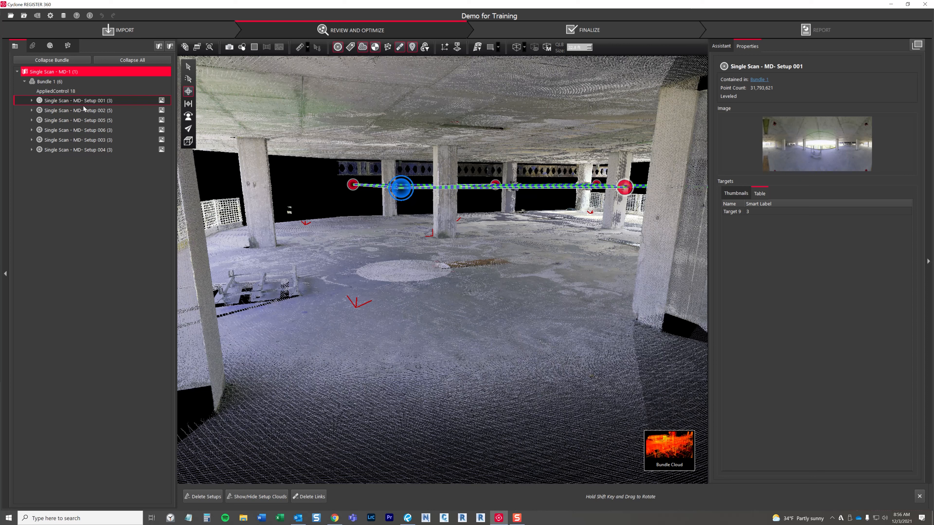
Step: Start exporting all panoramic images of Bundle 1 in JPG format
shift+click(82, 149)
click(54, 82)
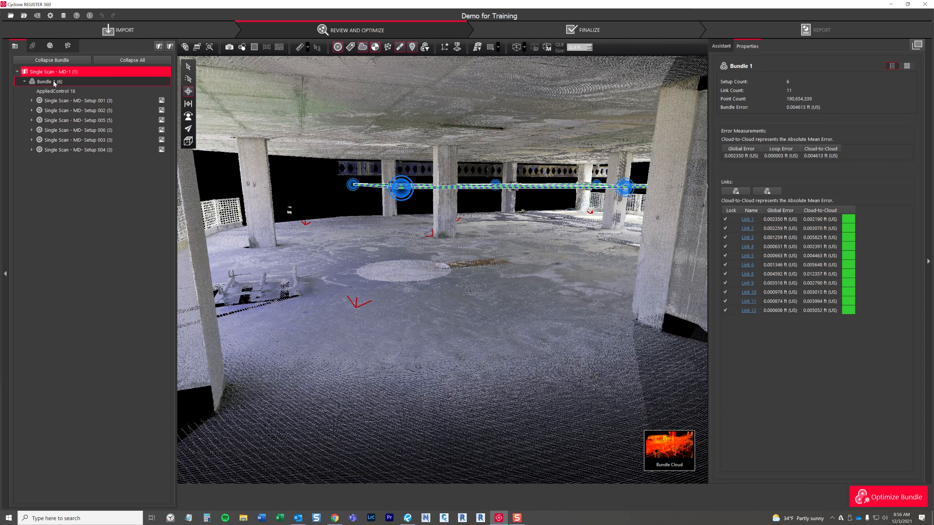
right_click(54, 83)
mouse_move(90, 164)
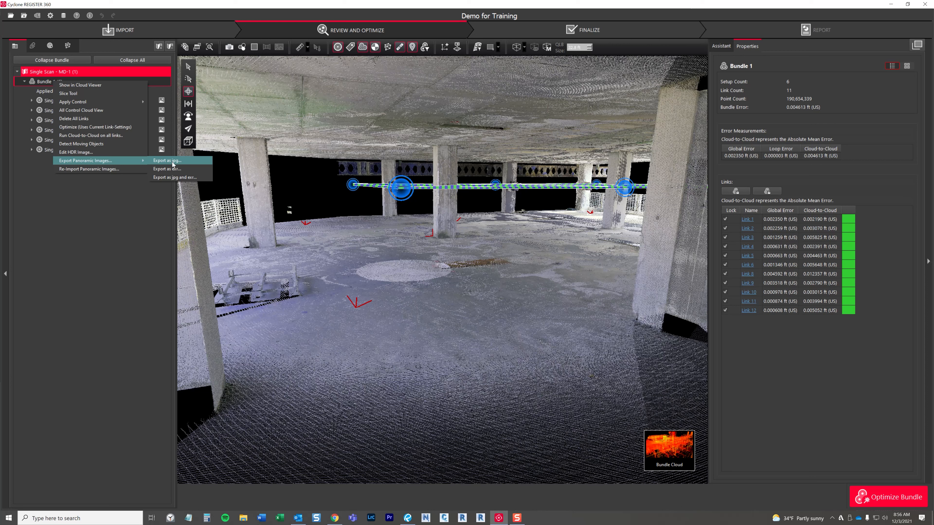
click(180, 162)
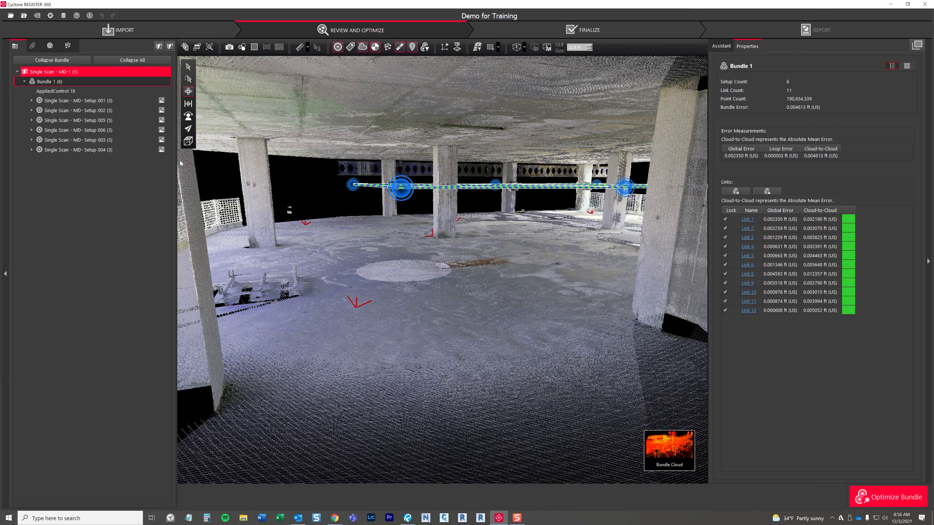
Step: Export the panoramas to the Exported Register 360 Photos folder on the 1TB Drive (D:) and dismiss the completion message
click(41, 202)
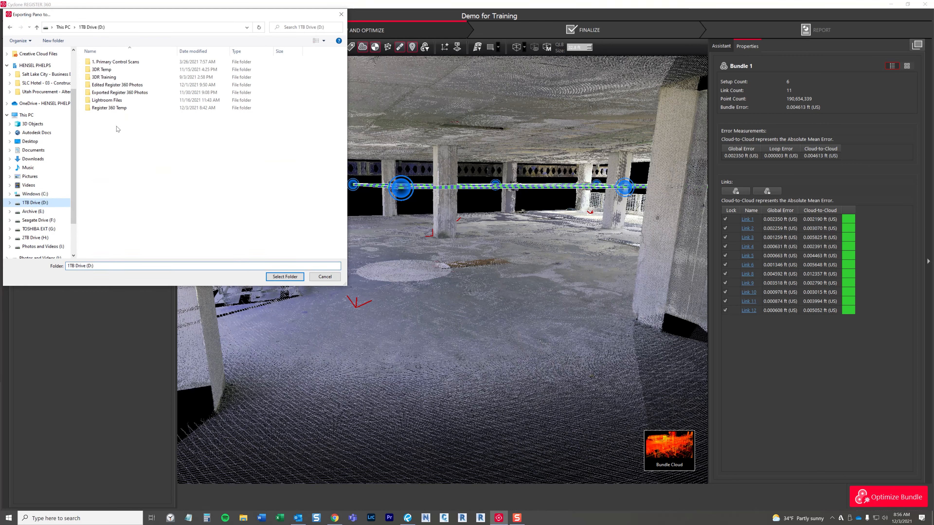
click(113, 93)
double_click(113, 94)
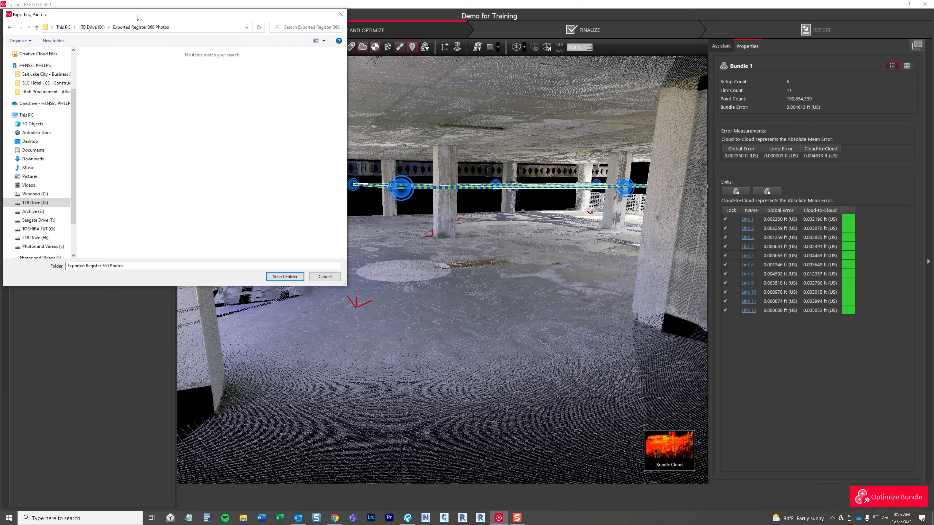
drag(138, 18, 136, 31)
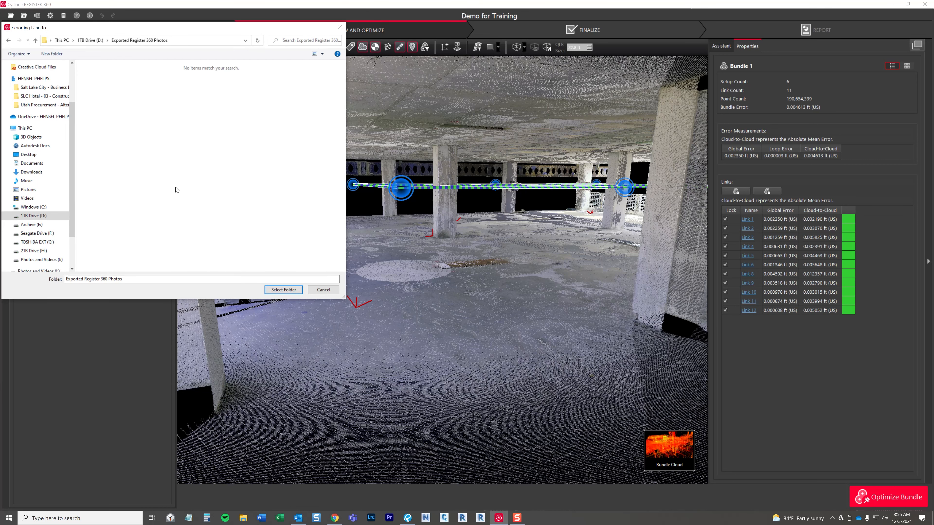
click(283, 289)
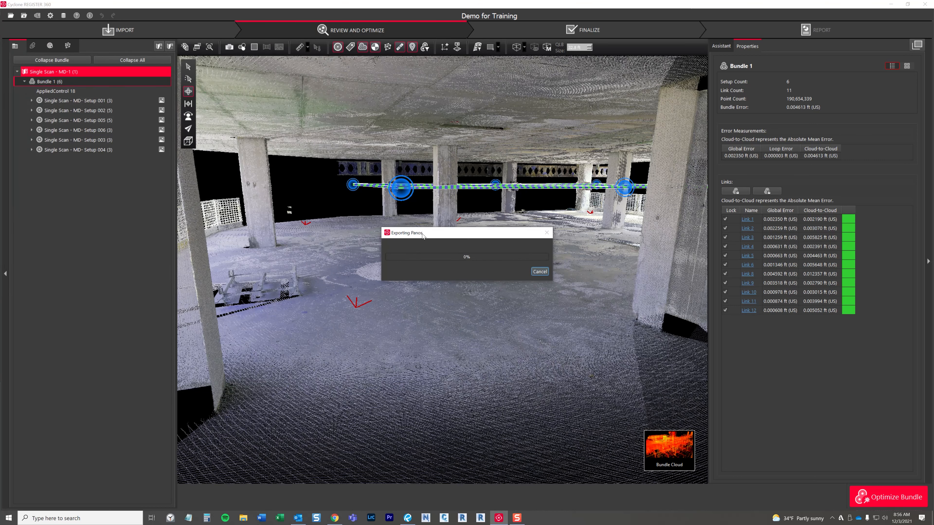
drag(422, 236, 361, 233)
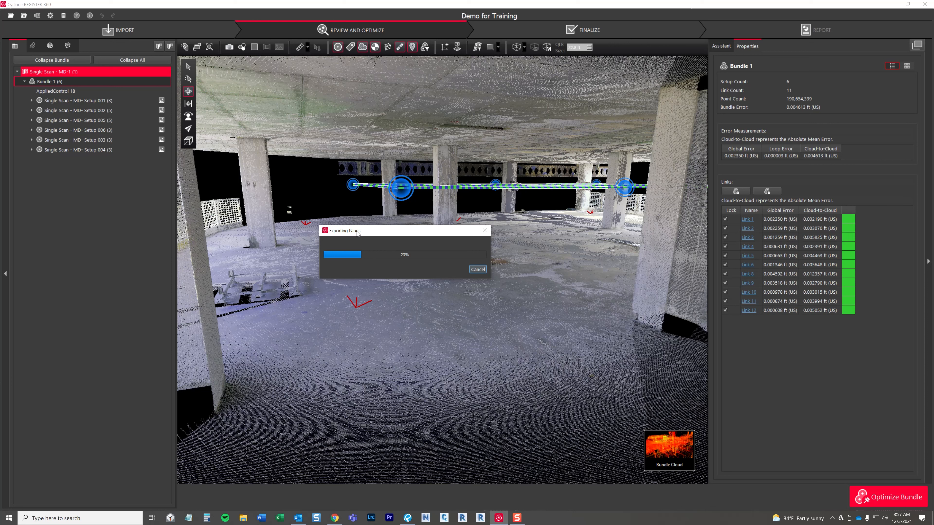
drag(381, 231, 438, 224)
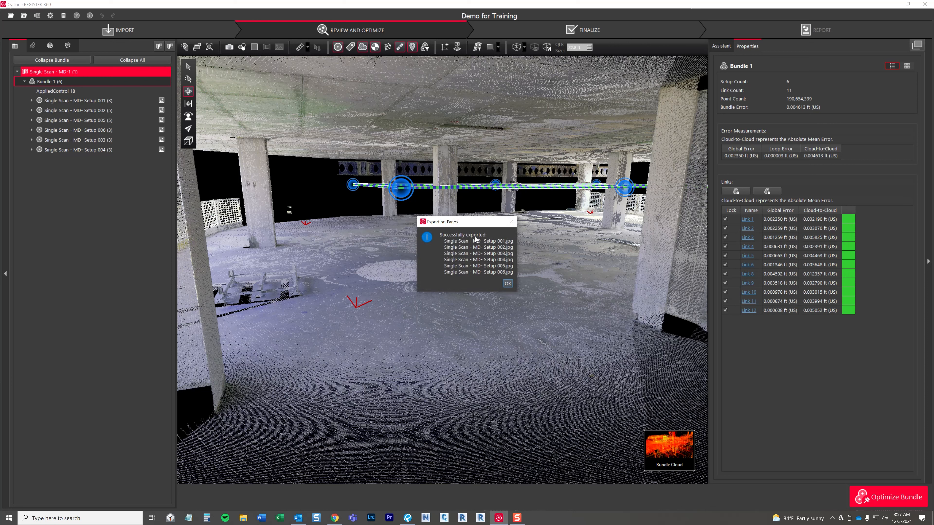
drag(472, 227, 460, 215)
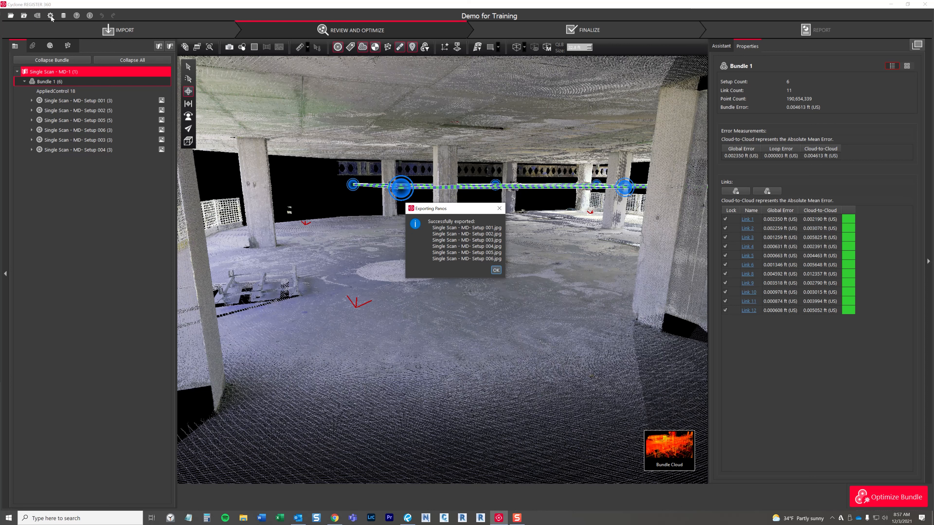
drag(408, 214, 395, 210)
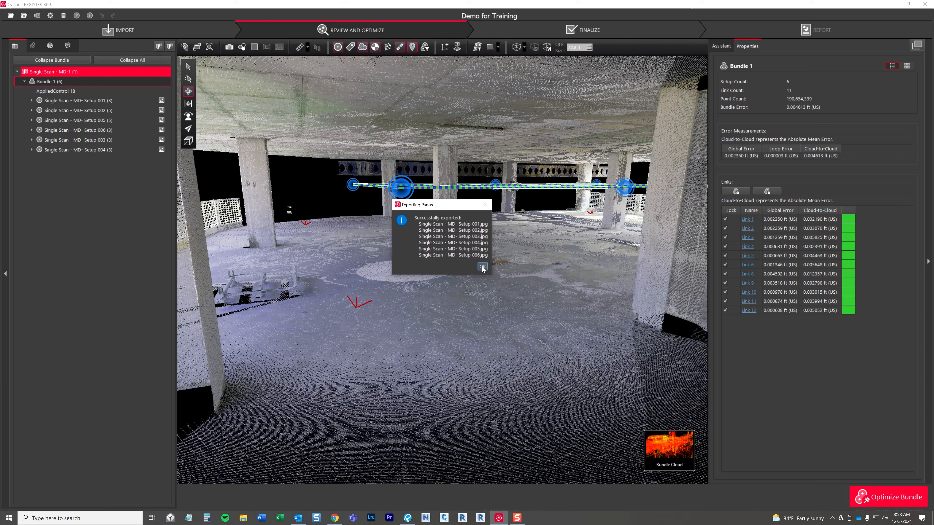
click(482, 267)
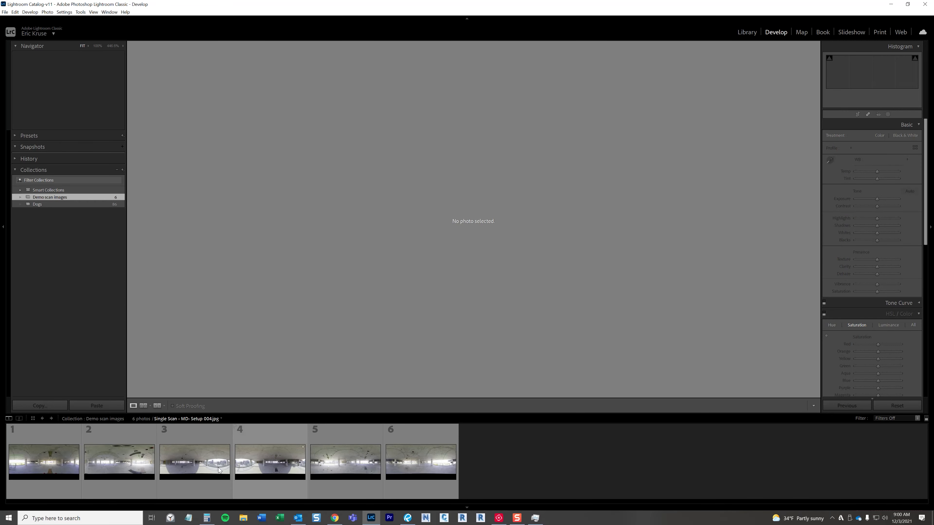
Step: In Lightroom Classic, apply Auto tone to all six images of the Demo scan images collection and review the Setup 002 image
click(46, 468)
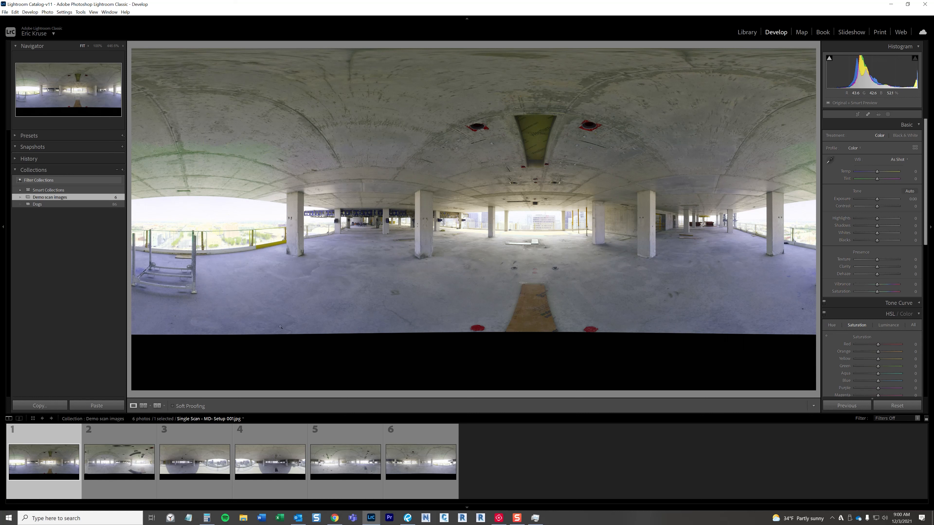
click(150, 449)
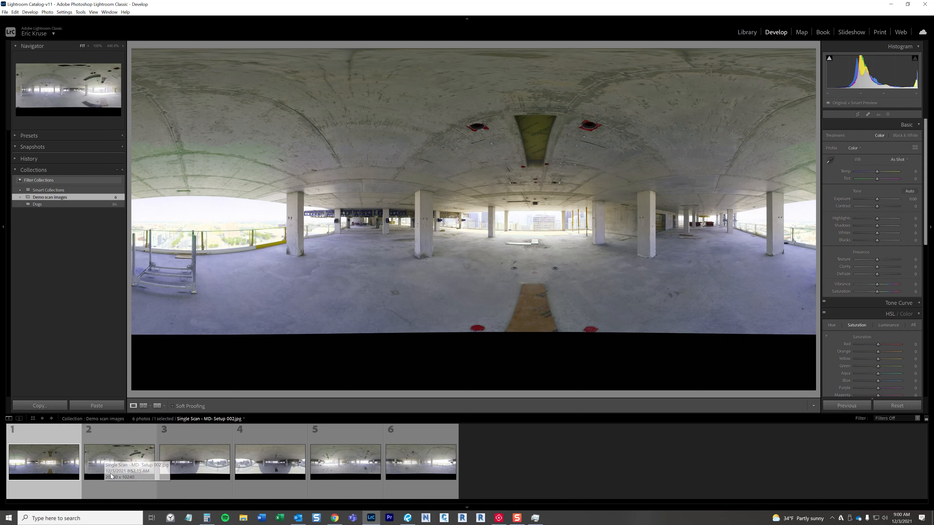
click(63, 459)
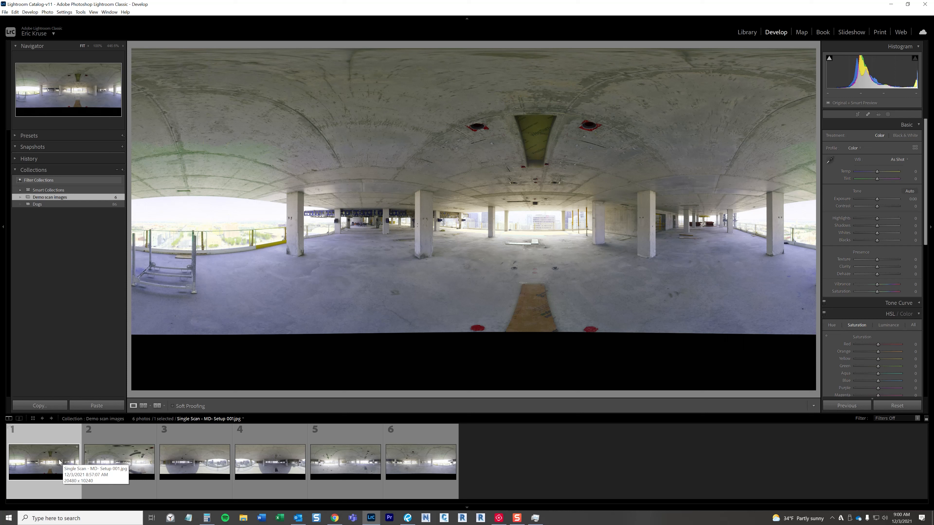
key(ctrl+a)
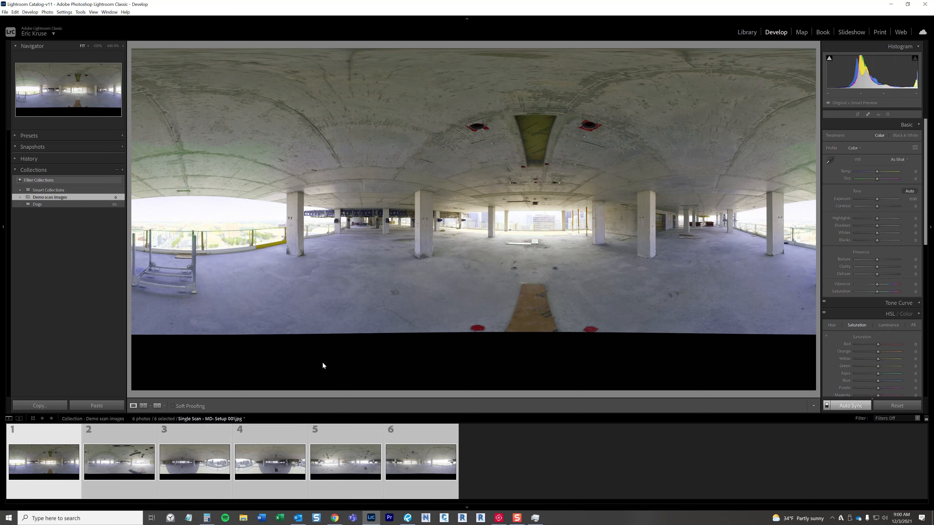
key(ctrl+u)
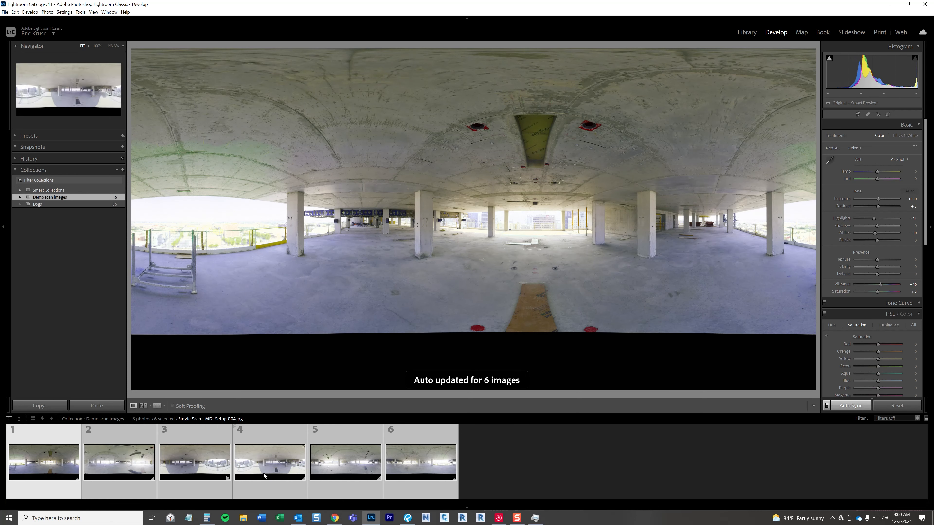
click(130, 470)
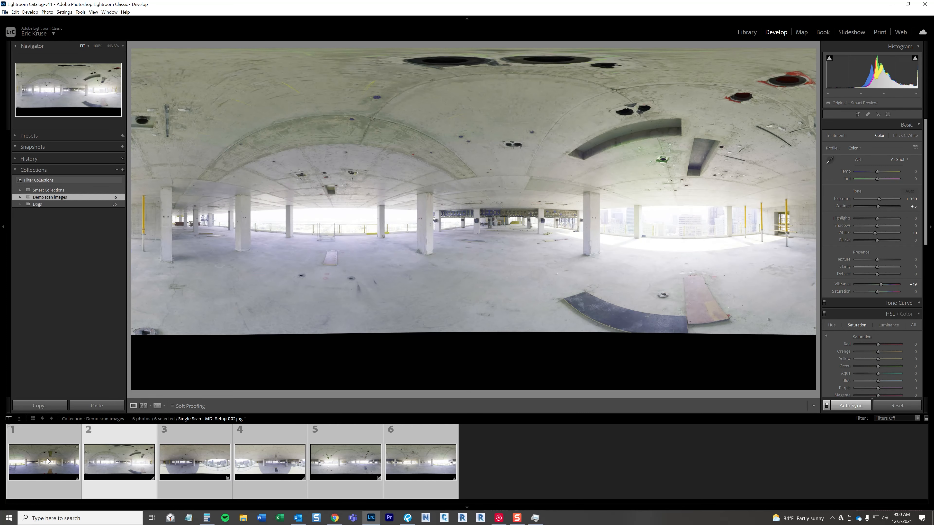
Step: Set the six images' exposure to 0, highlights -75, shadows 60, whites -35, blacks -15, clarity 25 and dehaze 15
click(911, 199)
text(0)
key(Tab)
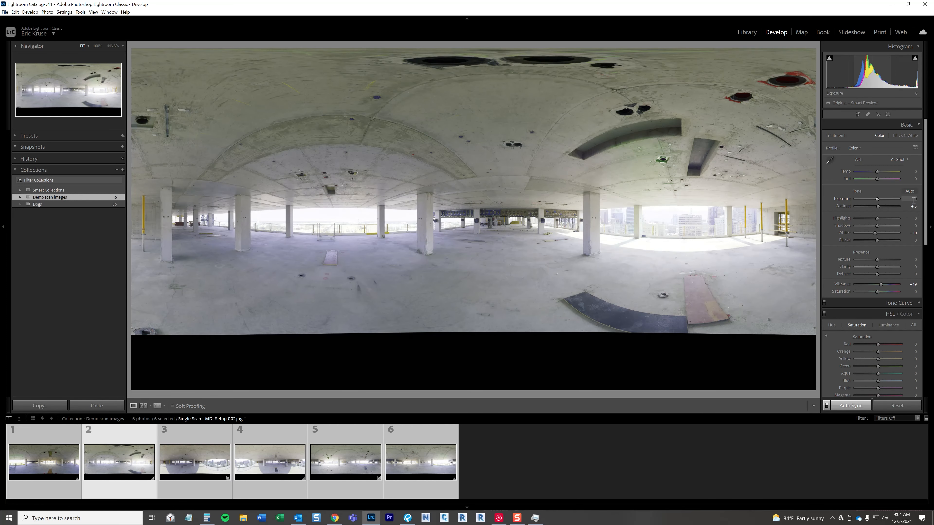
text(-75	)
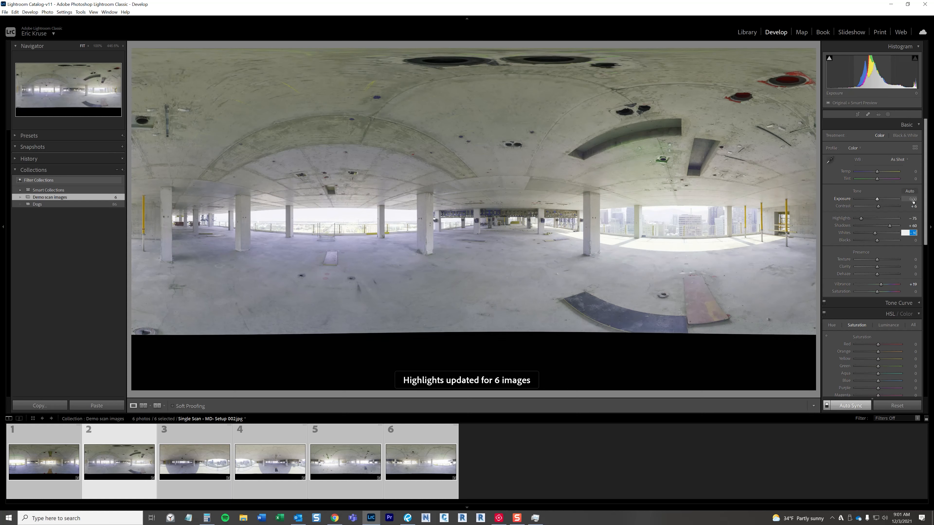
text(60	-35	-15		25	15)
Step: Set the images' sharpening amount to 60 and luminance noise reduction to 35 with detail 75
scroll(913, 257, down, 4)
click(913, 354)
text(60				35	75)
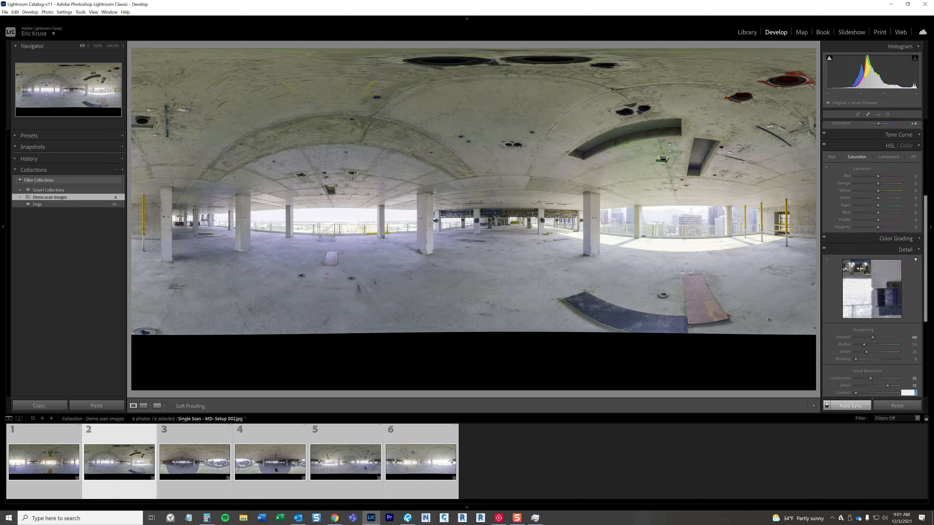
scroll(911, 327, down, 2)
click(911, 326)
text(100)
Step: Inspect the edited Setup 003 image up close around the columns and the floor
click(194, 462)
click(449, 220)
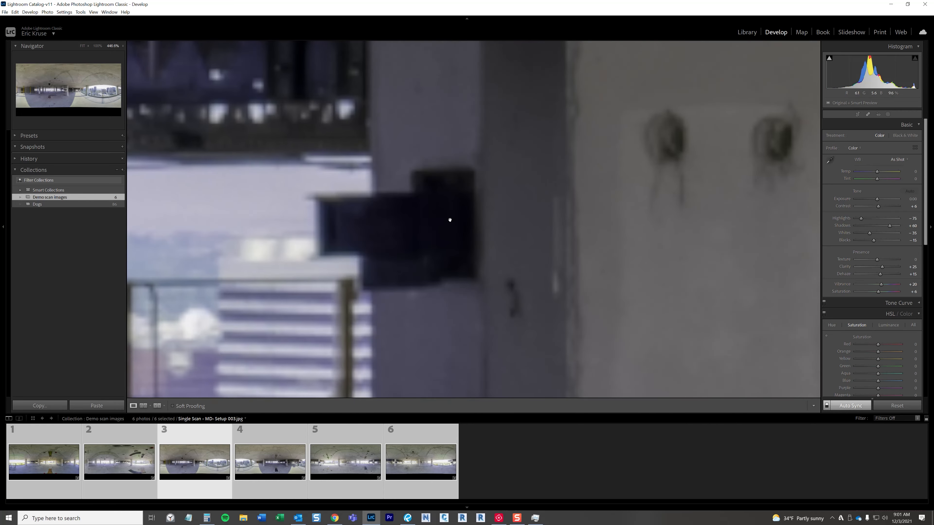
drag(659, 260, 360, 177)
drag(534, 195, 331, 169)
click(332, 169)
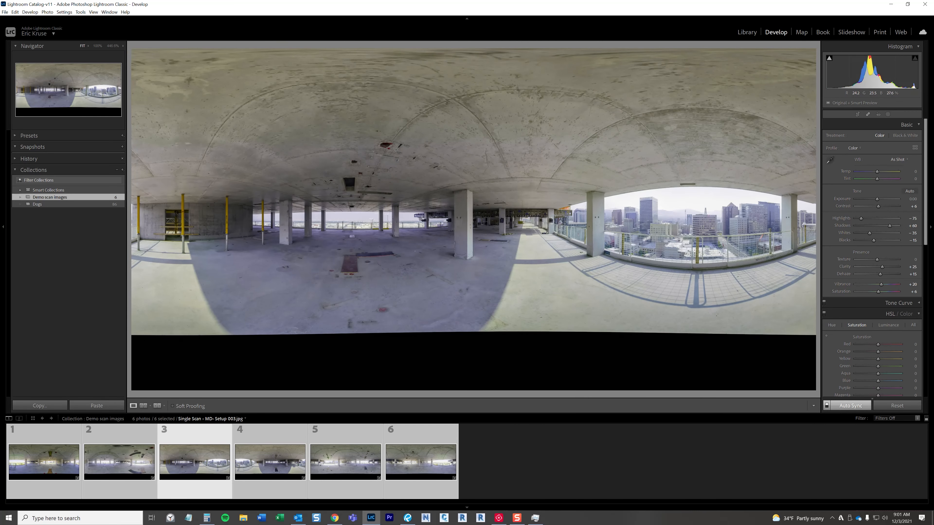
click(469, 265)
mouse_move(469, 265)
mouse_down()
mouse_move(425, 198)
mouse_move(423, 234)
mouse_move(410, 247)
mouse_move(537, 254)
mouse_move(454, 255)
mouse_up()
click(446, 253)
Step: Start exporting the six edited images with file renaming turned off, keeping JPEG format at quality 100
right_click(199, 255)
mouse_move(233, 428)
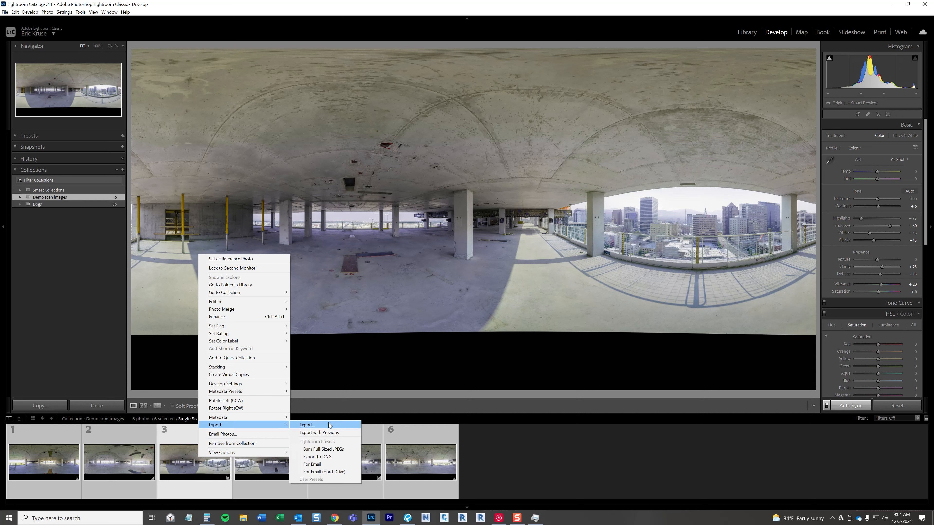
click(329, 425)
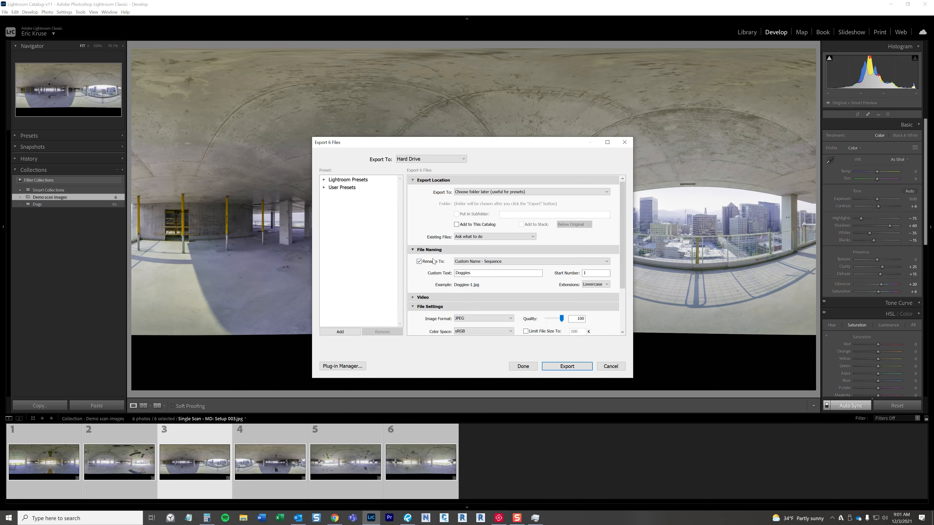
click(433, 262)
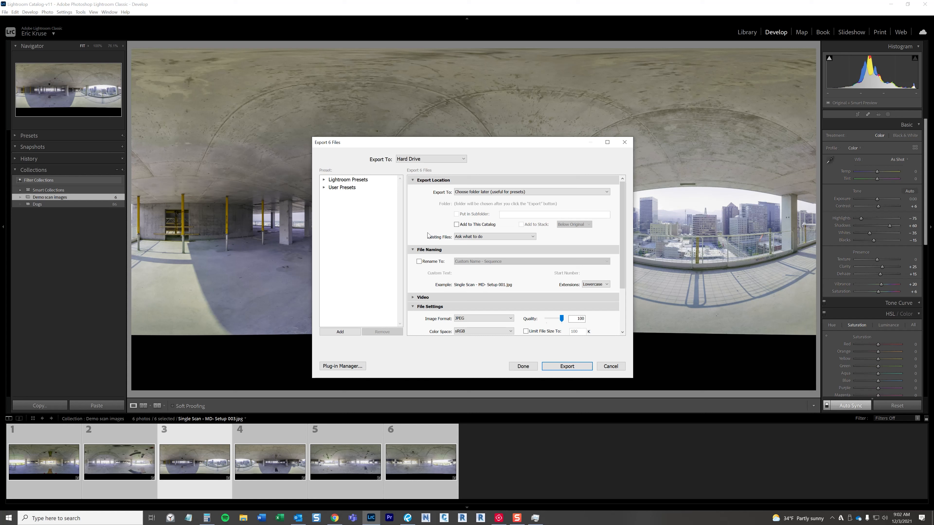
drag(621, 232, 621, 247)
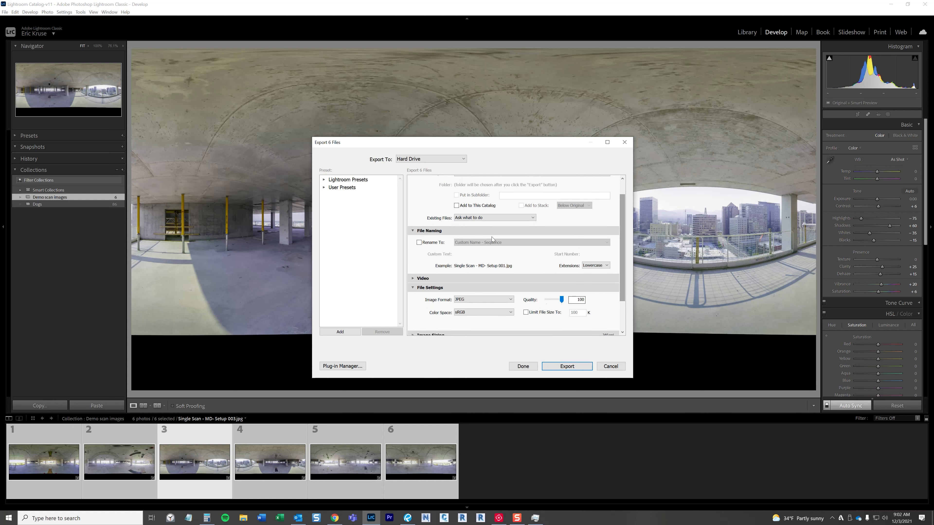
Step: Export the six images into the Edited Register 360 Photos folder on the 1TB Drive (D:)
click(566, 366)
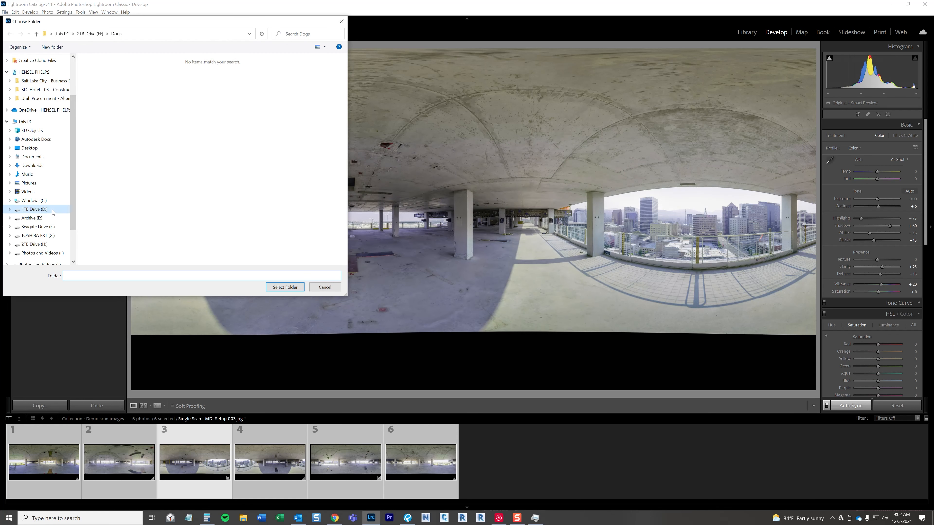
click(53, 211)
double_click(127, 96)
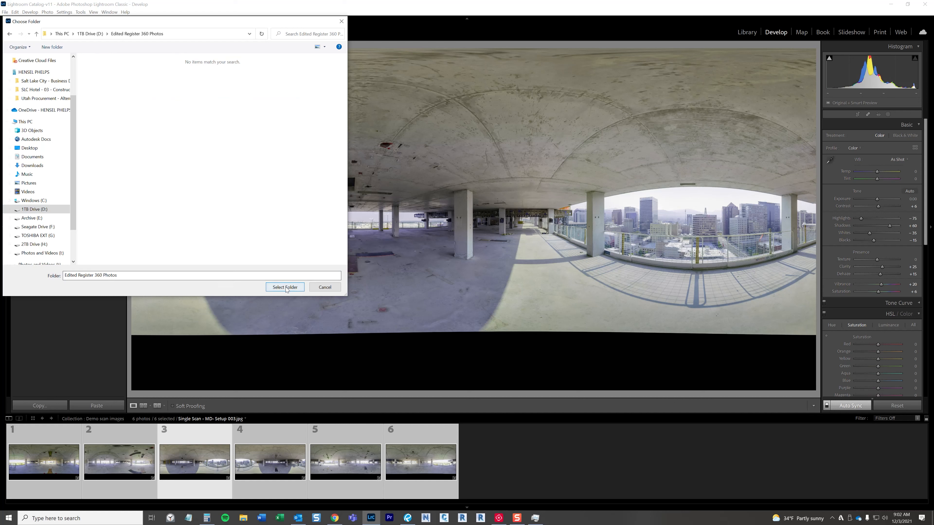
click(285, 287)
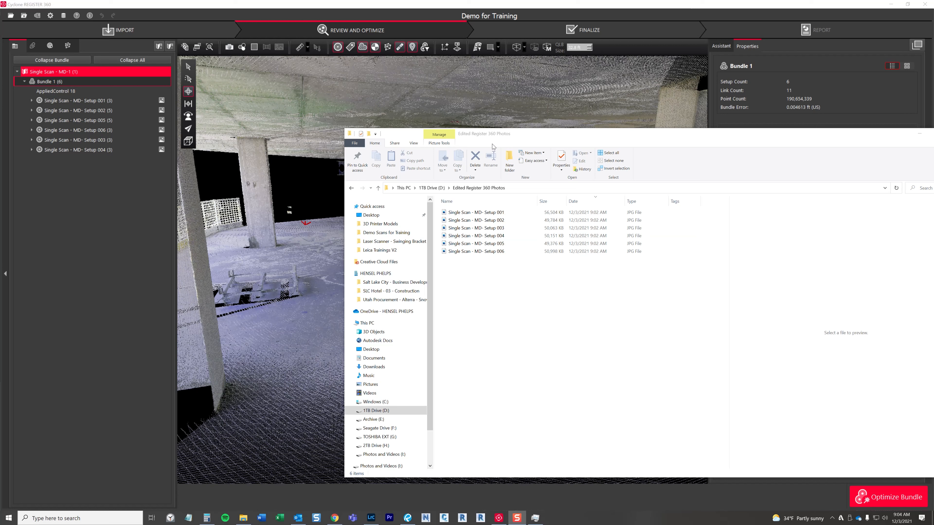
Step: Move the Edited Register 360 Photos folder window aside and switch to Cyclone REGISTER 360
click(511, 136)
drag(512, 138, 554, 139)
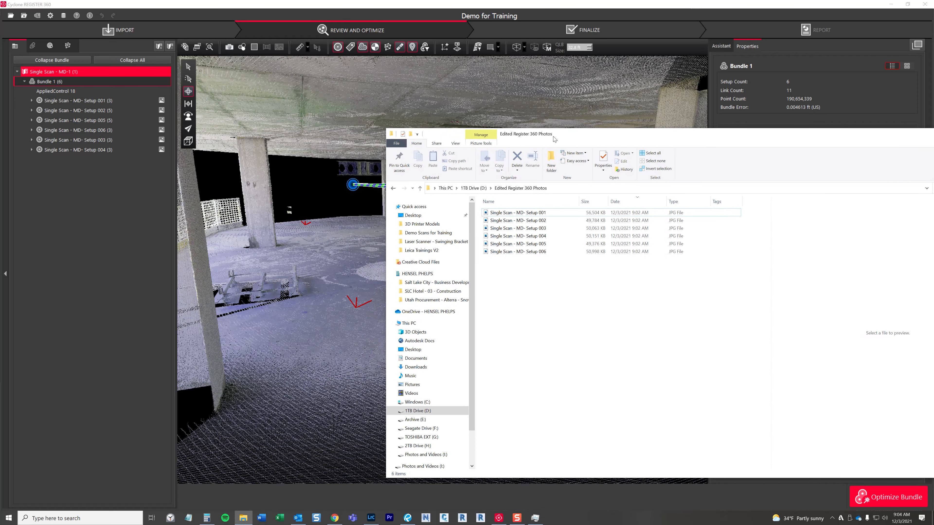
click(524, 122)
Step: Check the Demo for Training project in the project storage manager and close it
click(63, 15)
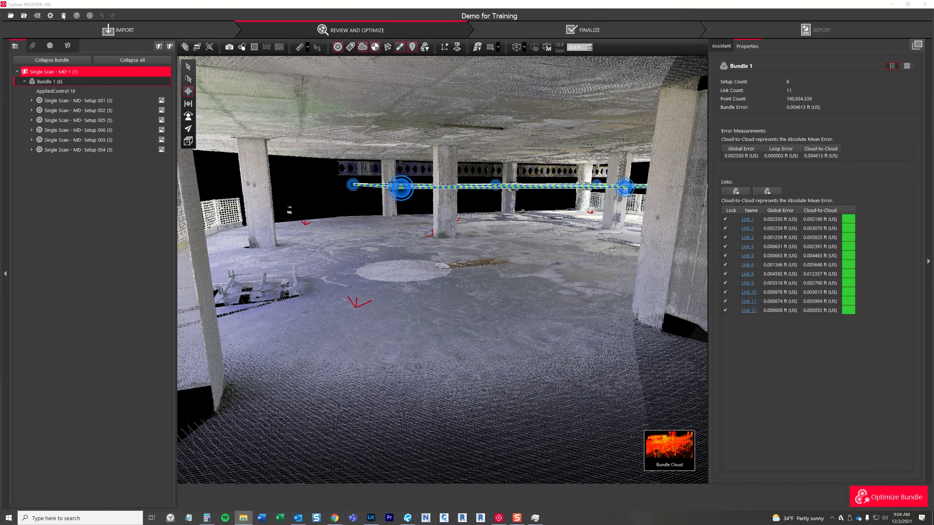
drag(406, 174, 393, 169)
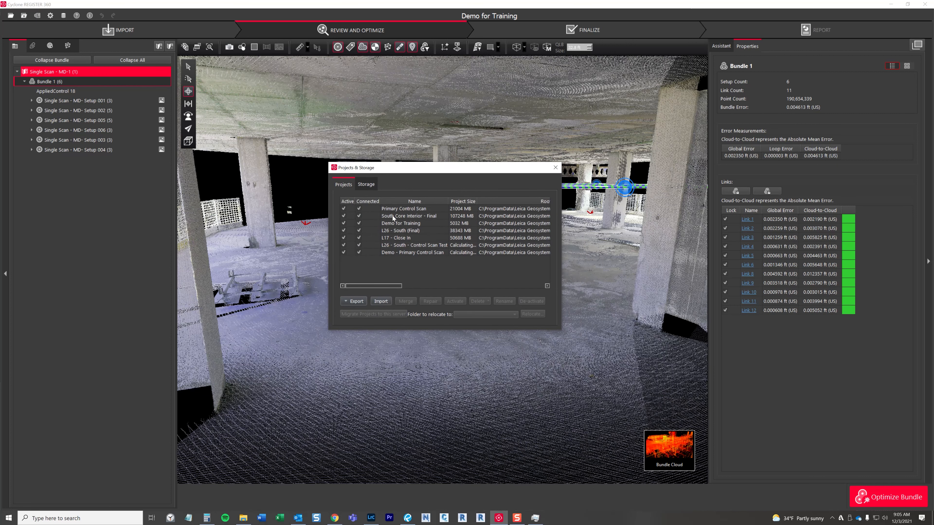
click(440, 223)
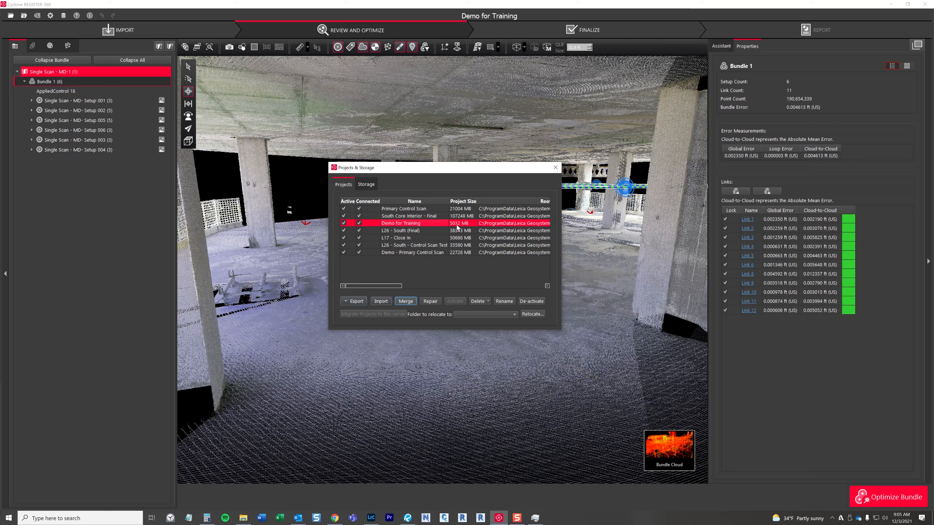
click(555, 168)
Step: Re-import the panoramic images of Bundle 1 from the Edited Register 360 Photos folder on the 1TB Drive (D:)
key(alt+Tab)
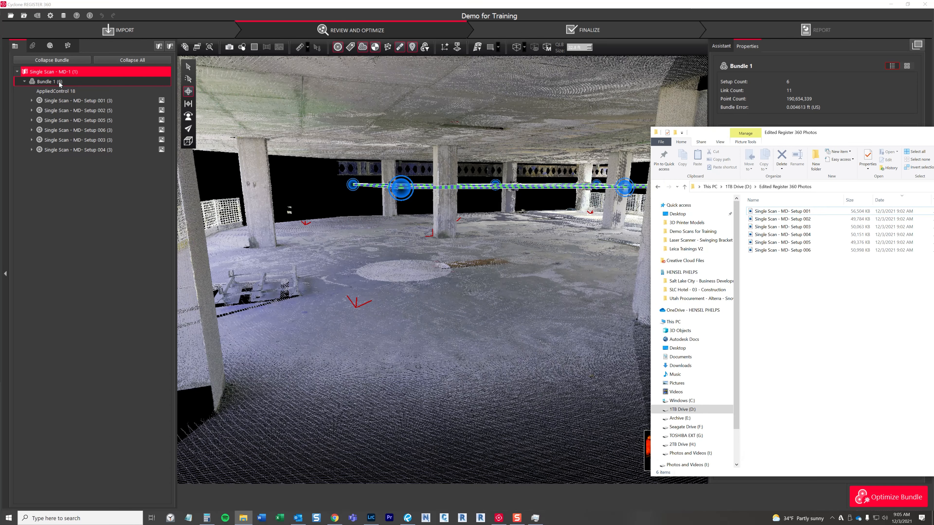
right_click(59, 82)
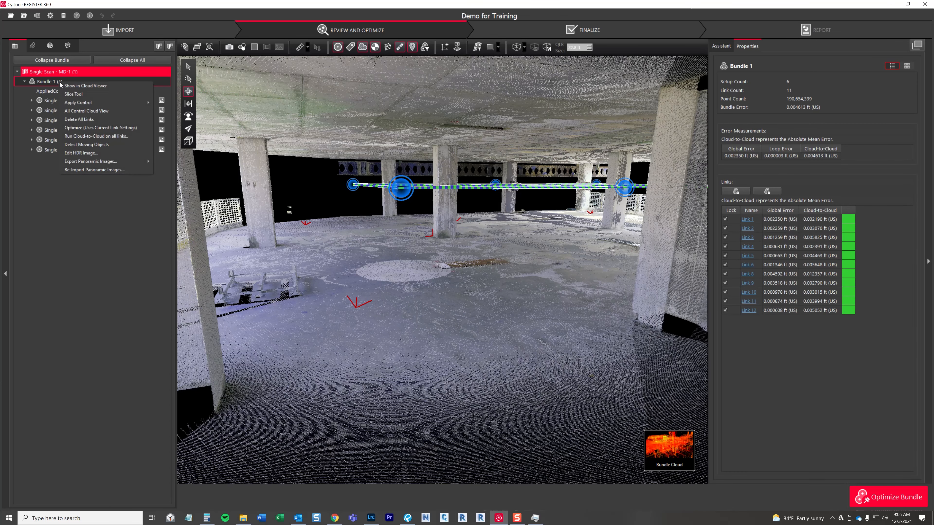
click(95, 170)
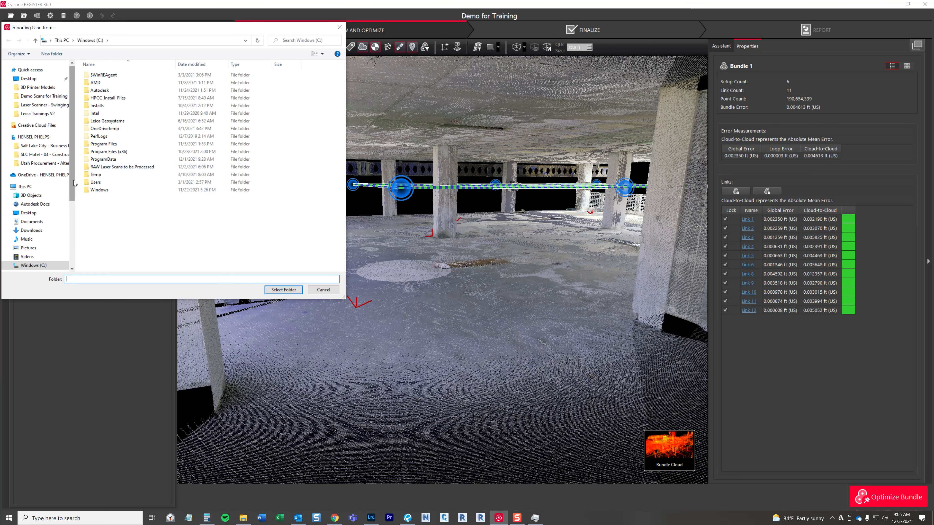
drag(70, 156, 78, 222)
click(41, 168)
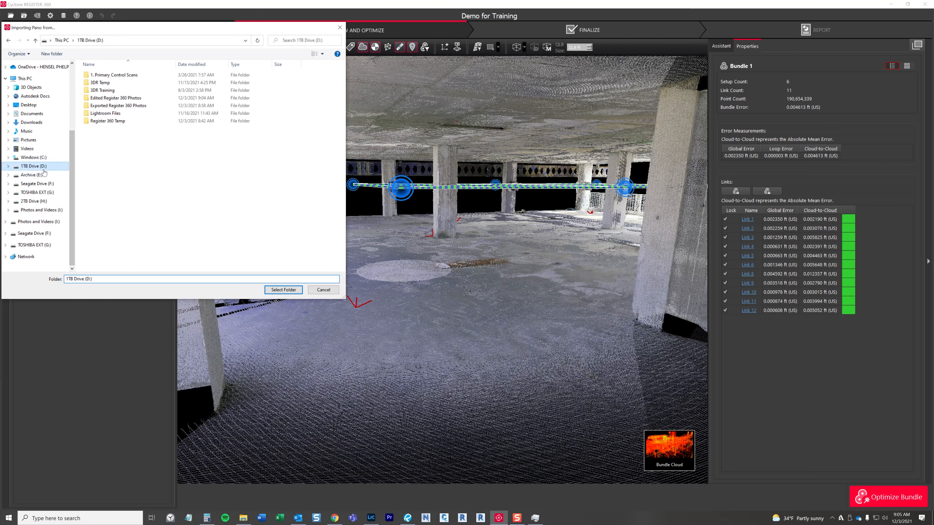
double_click(117, 99)
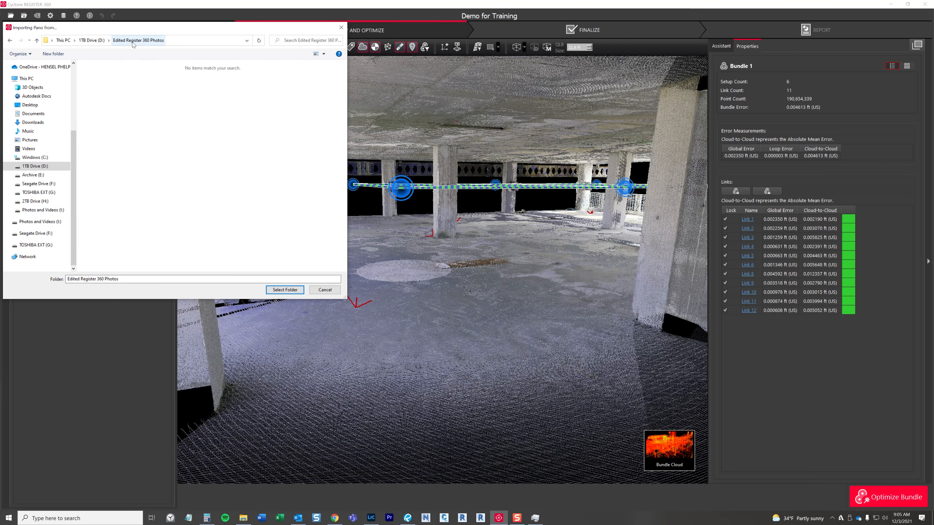
drag(152, 28, 156, 37)
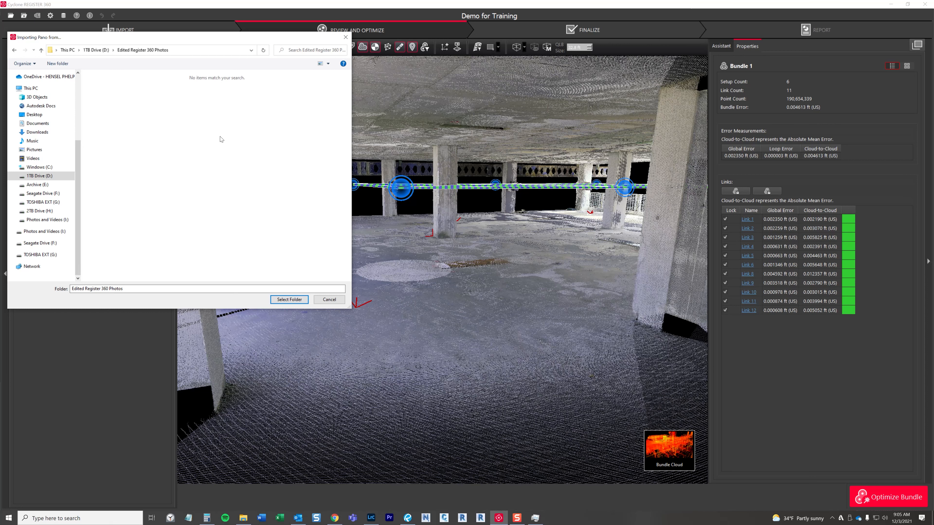
click(298, 300)
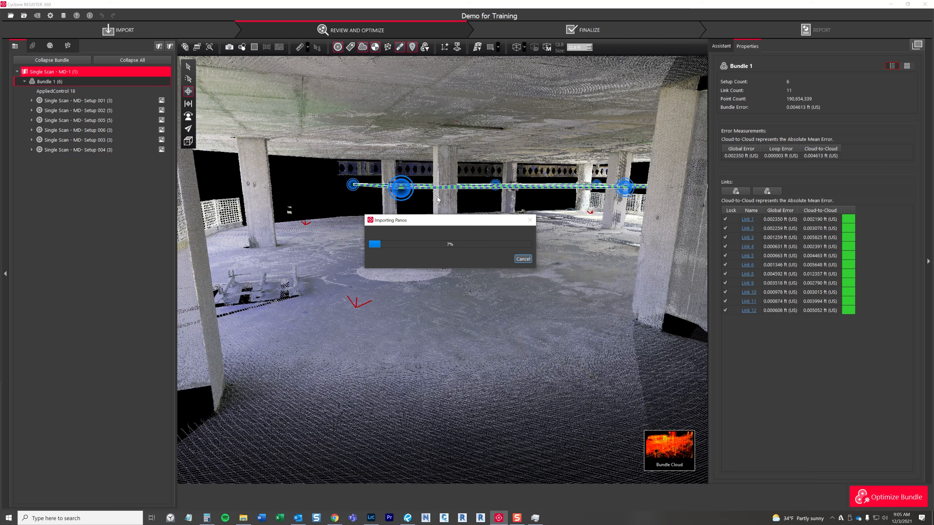
drag(423, 222, 419, 239)
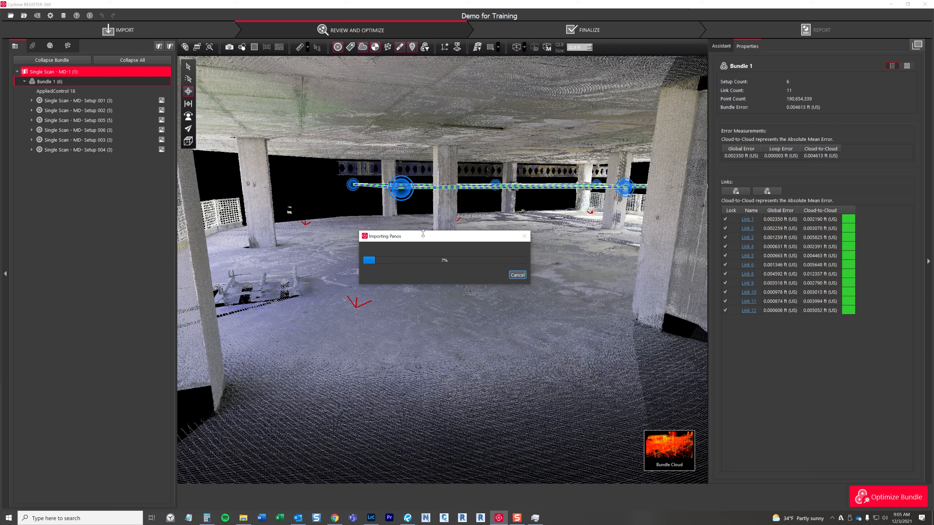
mouse_move(428, 239)
mouse_down()
mouse_move(428, 253)
mouse_move(434, 247)
mouse_up()
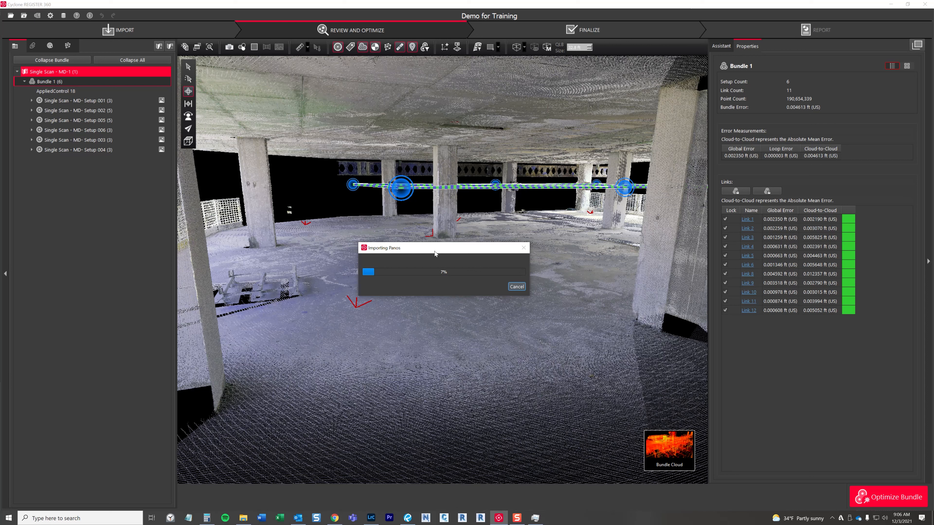
drag(437, 250, 438, 249)
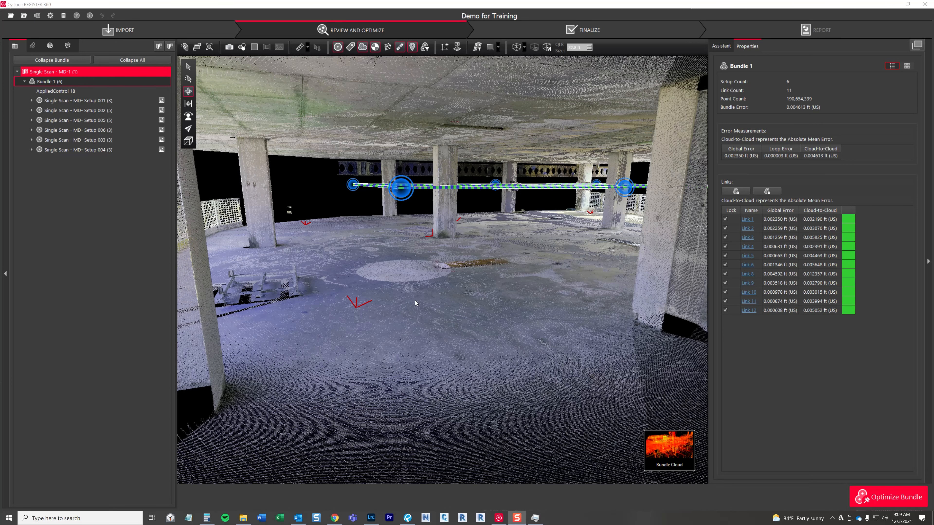
Step: Examine the recoloured Bundle 1 point cloud from several angles, including the floor, columns and setup links
drag(413, 329, 416, 326)
scroll(454, 302, up, 3)
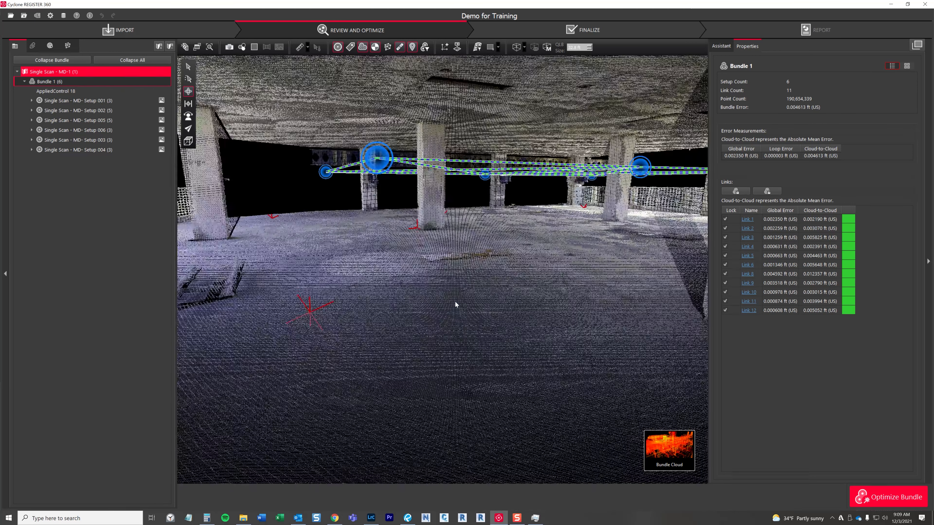
right_drag(454, 302, 422, 335)
scroll(445, 313, up, 2)
drag(445, 313, 343, 340)
right_drag(390, 332, 242, 318)
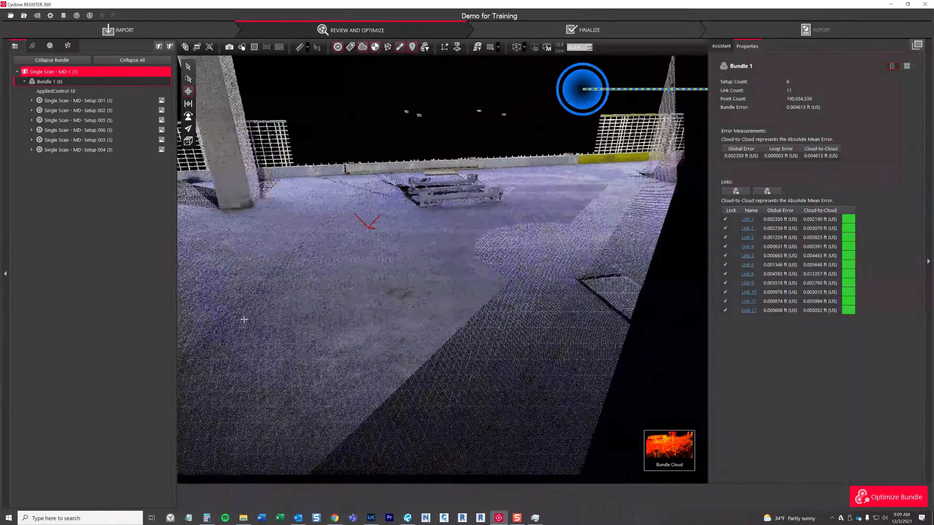
drag(458, 341, 376, 335)
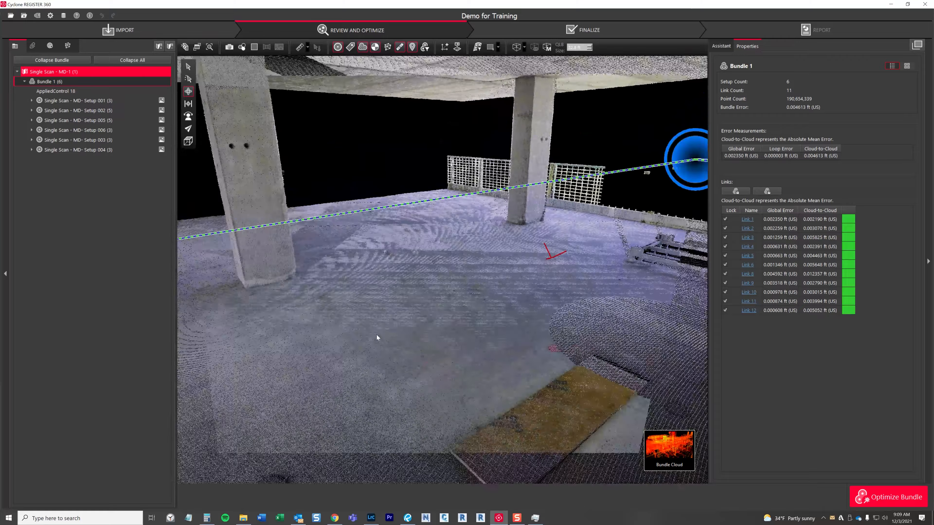
mouse_move(377, 335)
right_down()
mouse_move(499, 286)
mouse_move(339, 297)
mouse_move(471, 234)
right_up()
scroll(471, 234, down, 5)
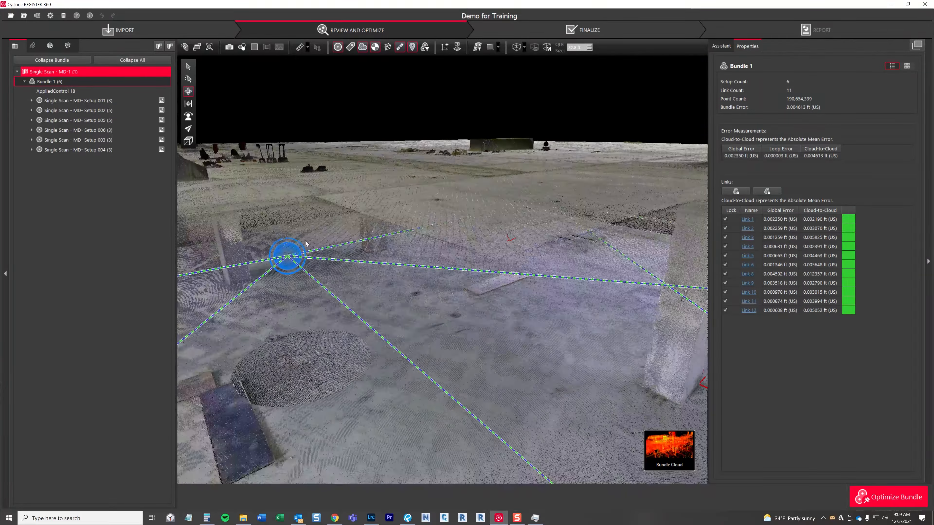
Step: Open the panoramic view of Setup 002 and look around the re-imported image
scroll(294, 253, up, 5)
double_click(306, 227)
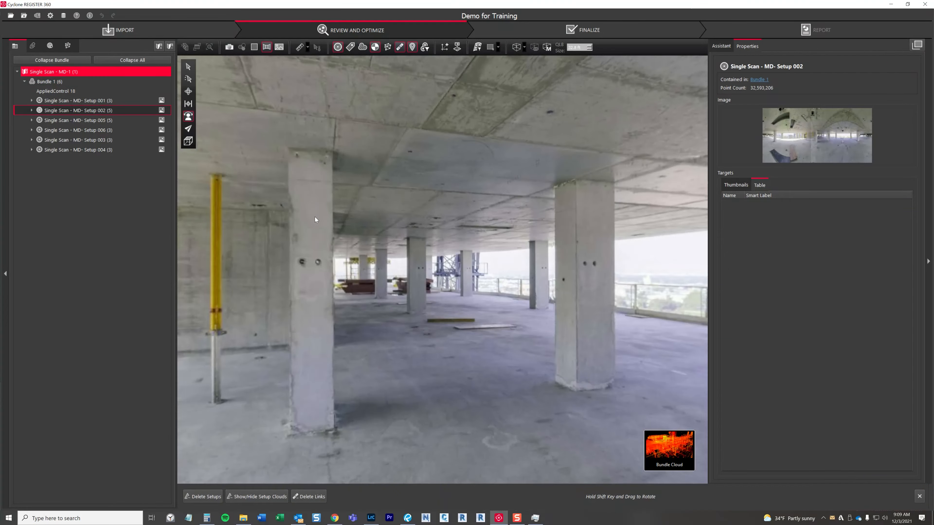
mouse_move(315, 217)
mouse_down()
mouse_move(306, 185)
mouse_move(440, 228)
mouse_move(456, 184)
mouse_move(507, 181)
mouse_move(391, 187)
mouse_up()
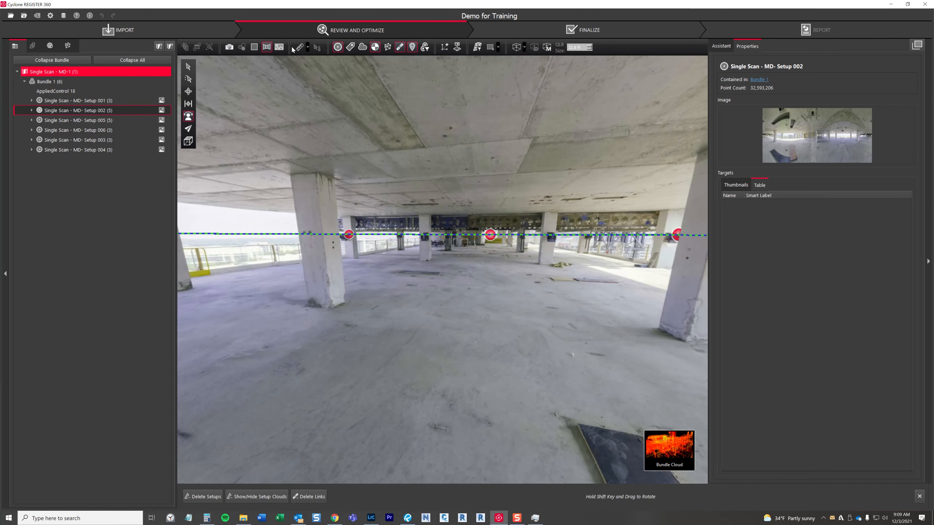
mouse_move(494, 242)
mouse_down()
mouse_move(456, 201)
mouse_move(363, 188)
mouse_move(317, 164)
mouse_up()
scroll(490, 233, up, 5)
scroll(317, 164, down, 5)
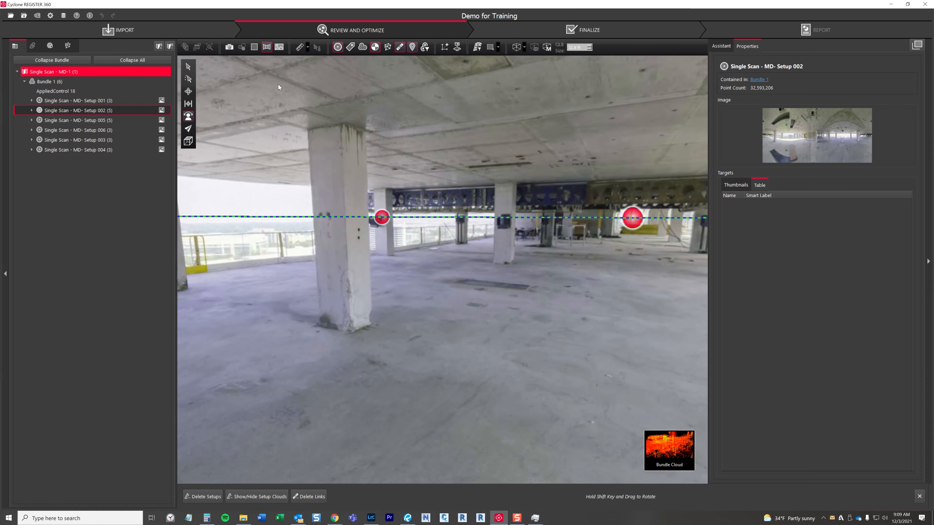
Step: Compare the Setup 002 panorama with its HDR display and return to the edited image
click(279, 46)
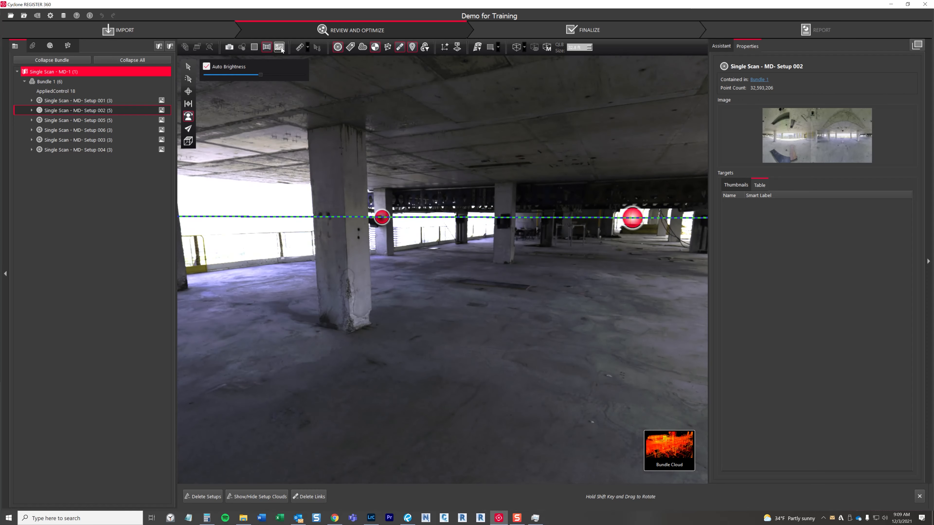
click(280, 48)
click(283, 59)
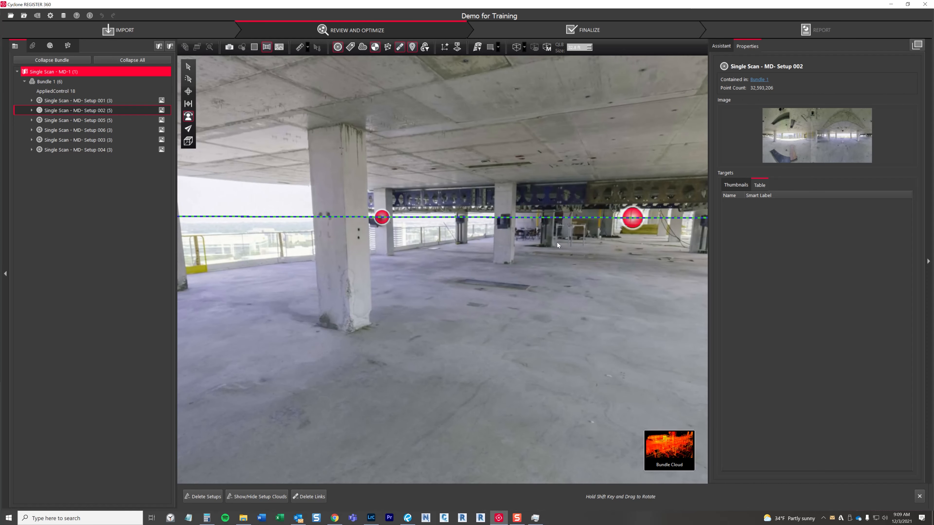
Step: Look around the Setup 002 panorama, inspecting the concrete floor, columns and far side of the building up close
drag(512, 262, 371, 221)
drag(606, 267, 520, 265)
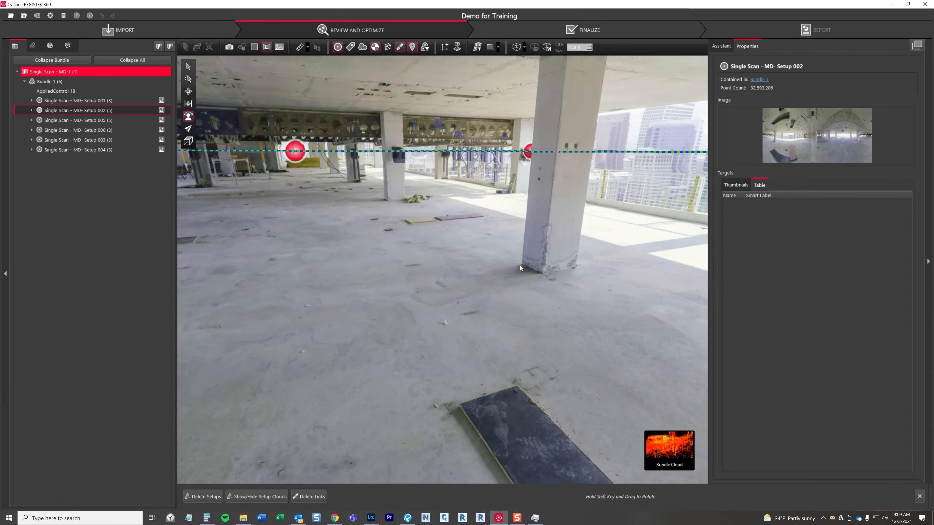
scroll(515, 264, up, 5)
scroll(515, 265, down, 10)
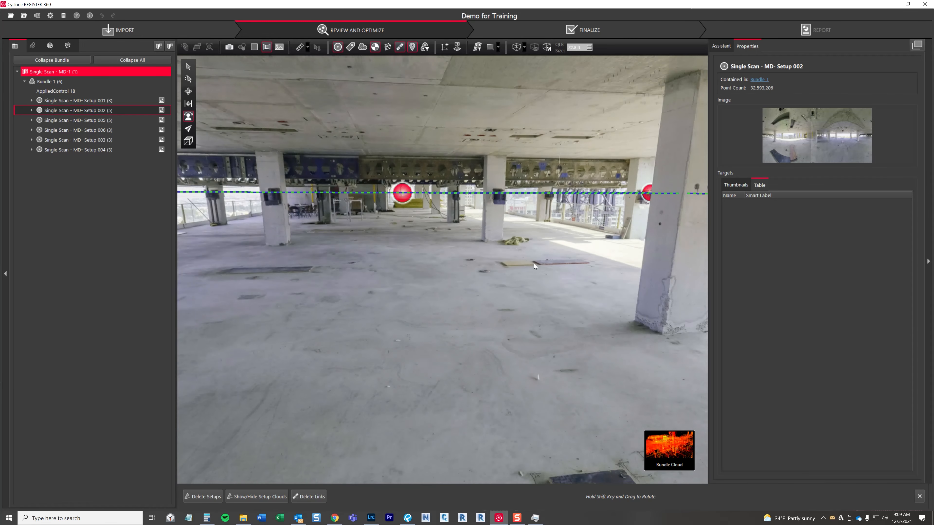
drag(533, 263, 449, 271)
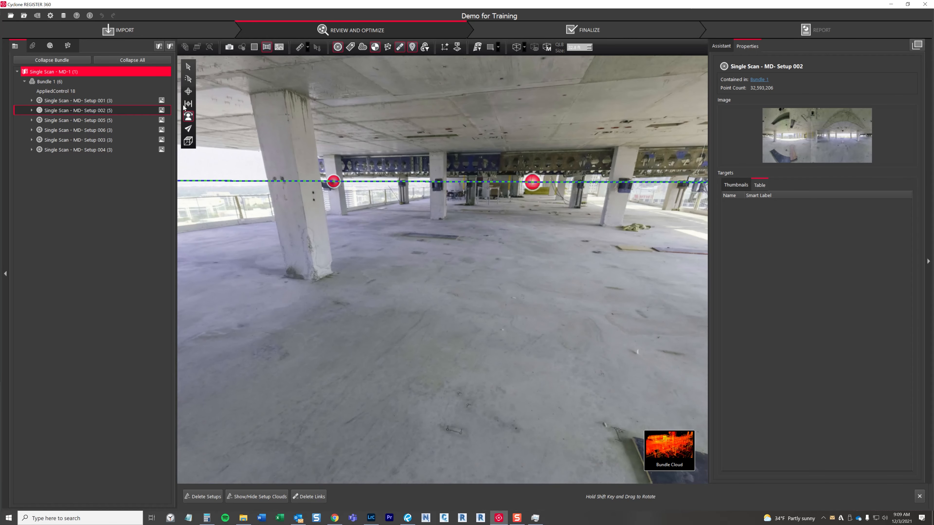
Step: Leave the panorama for the orbitable point cloud, select Bundle 1 and examine its bundle cloud close to the floor
click(188, 92)
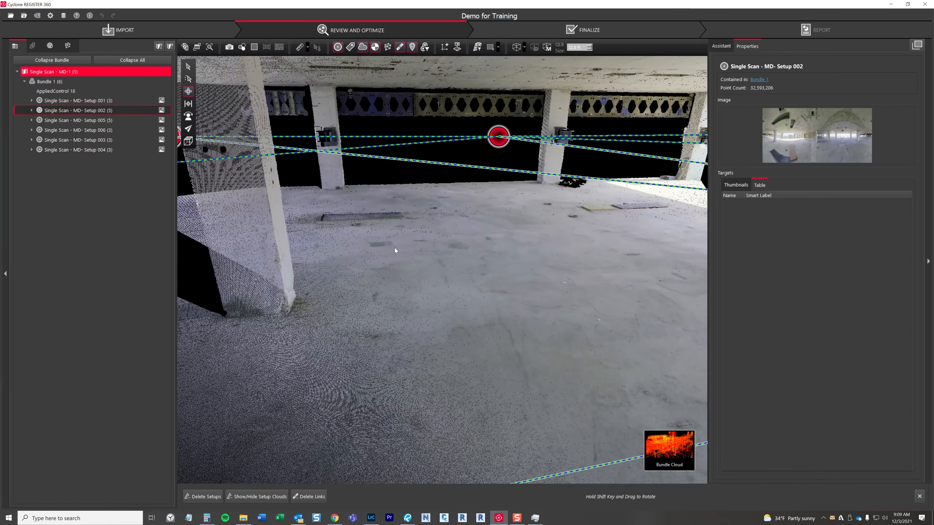
click(59, 82)
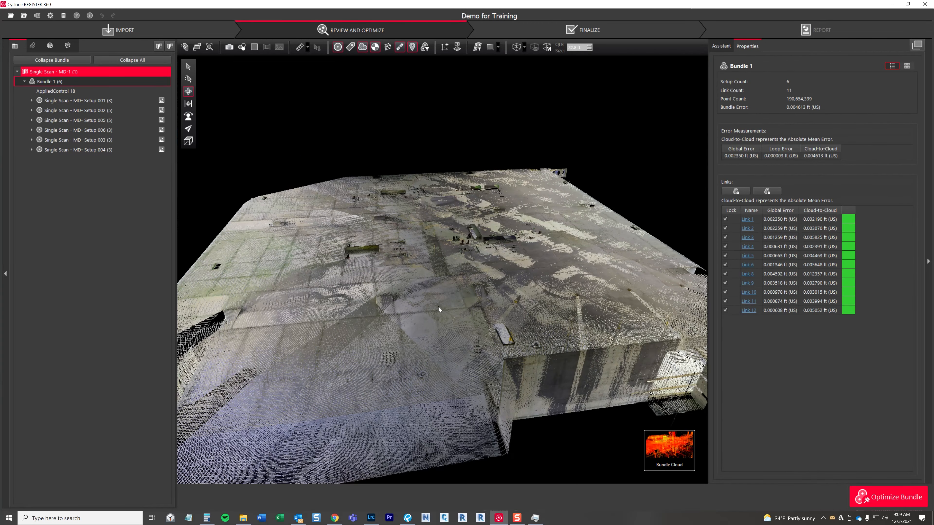
scroll(439, 307, up, 10)
drag(410, 346, 575, 254)
scroll(459, 248, up, 3)
scroll(430, 271, up, 5)
drag(430, 272, 439, 289)
scroll(401, 286, up, 4)
scroll(474, 290, down, 4)
Step: Orbit around the floor-level area of the Bundle 1 cloud to inspect the colours of the floor board, columns and scanner circles
right_drag(525, 306, 487, 306)
drag(525, 311, 483, 309)
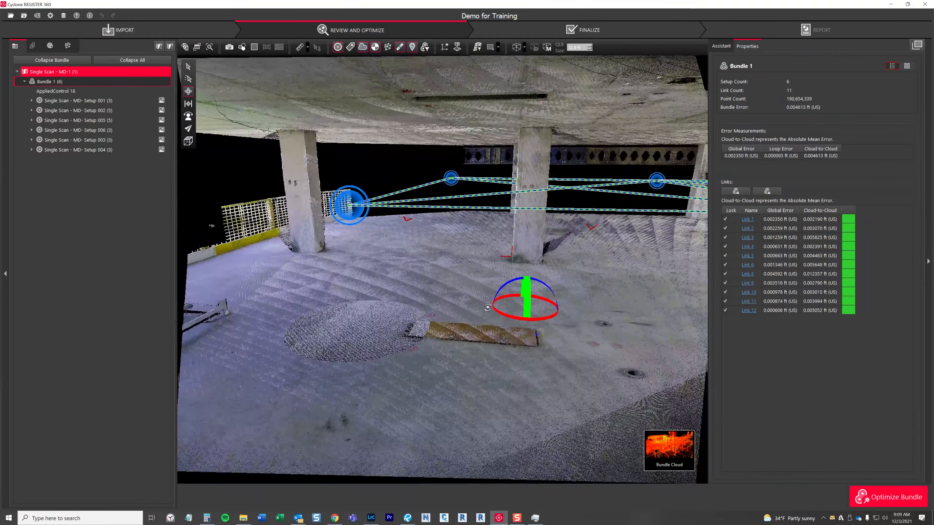
right_drag(531, 310, 397, 311)
drag(410, 309, 374, 311)
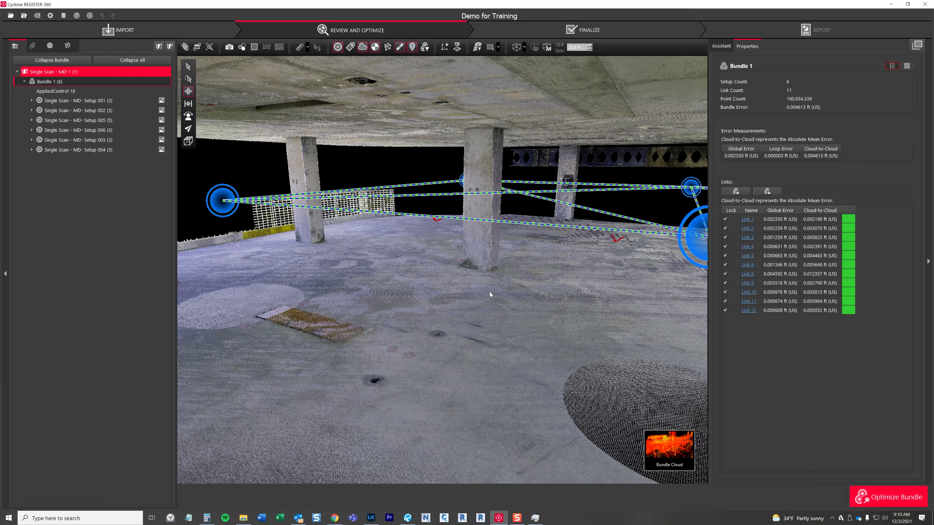
drag(375, 305, 374, 306)
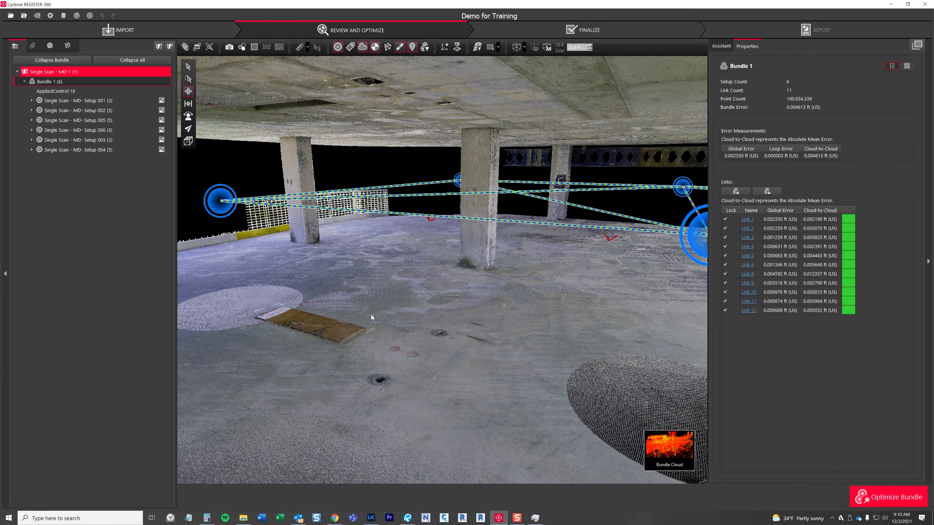
drag(370, 313, 528, 335)
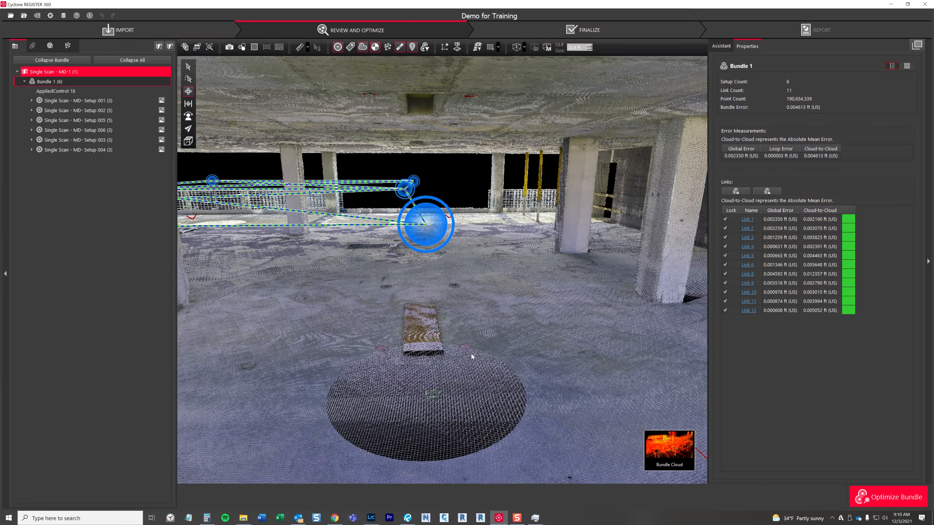